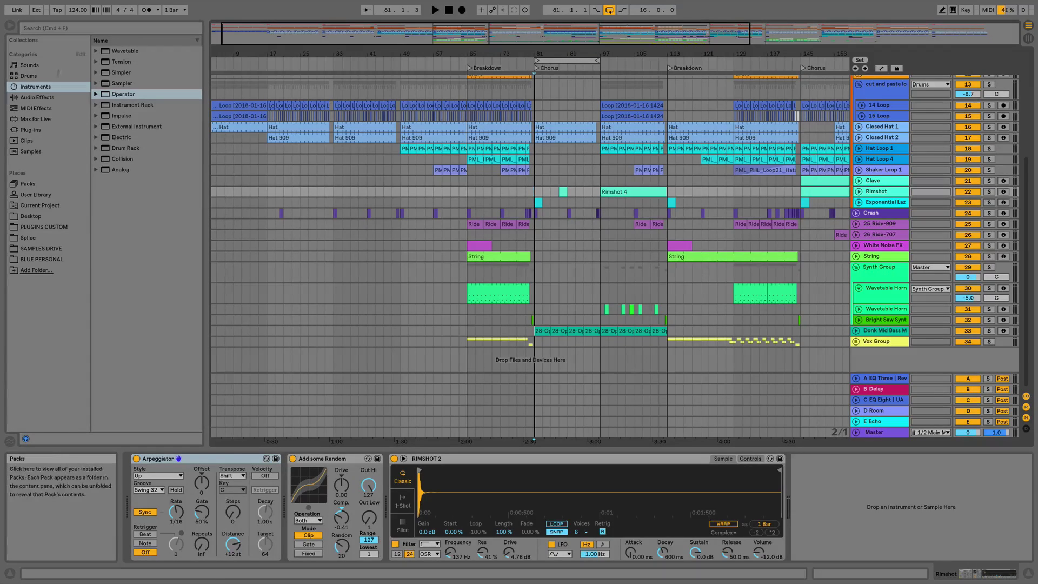
# - Toggle sidebar edit mode off, on again, then finish so collection checkboxes are hidden
pyautogui.click(80, 55)
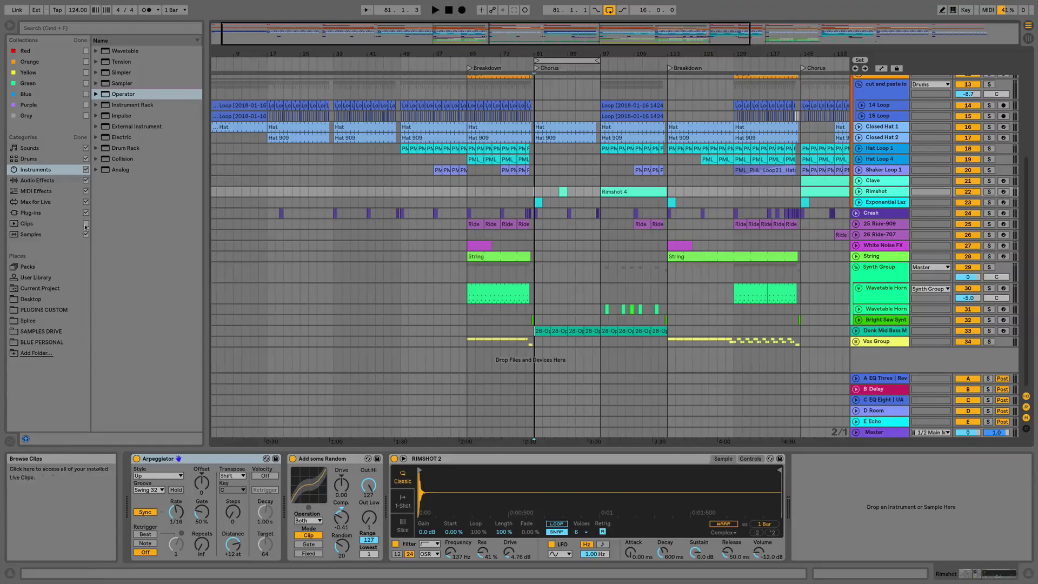
pyautogui.click(79, 137)
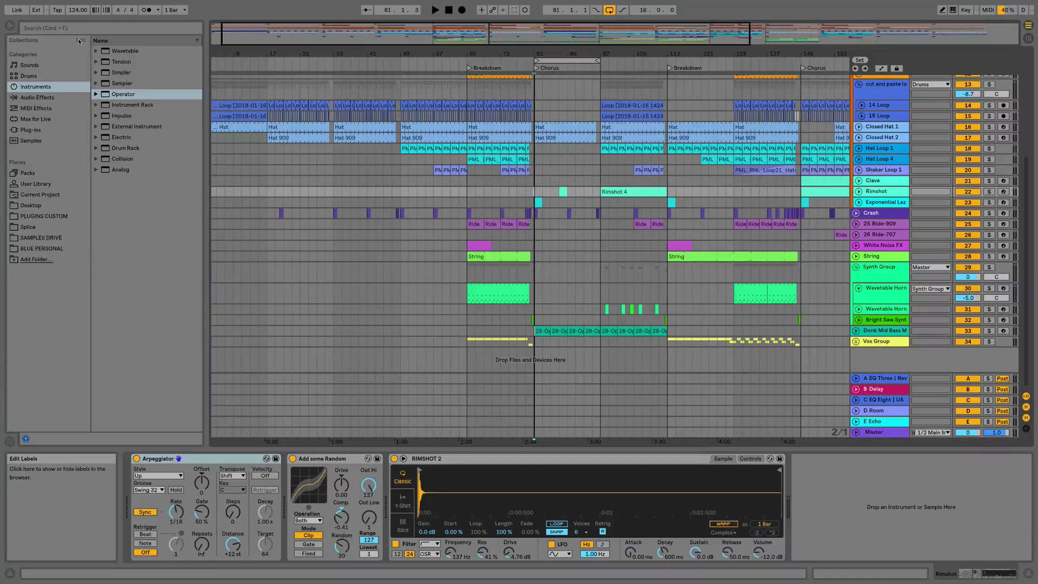
pyautogui.click(80, 40)
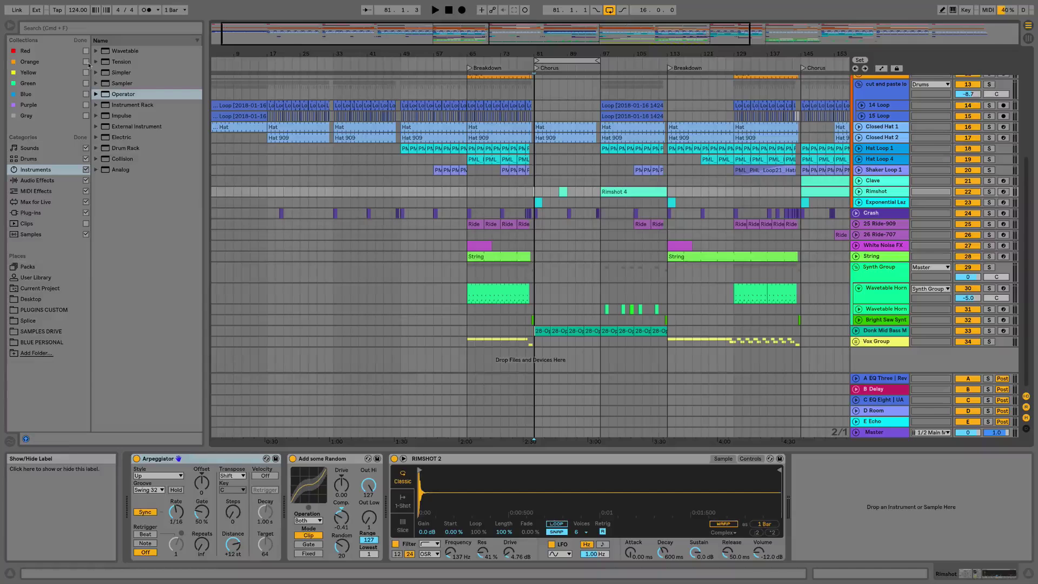
pyautogui.click(84, 41)
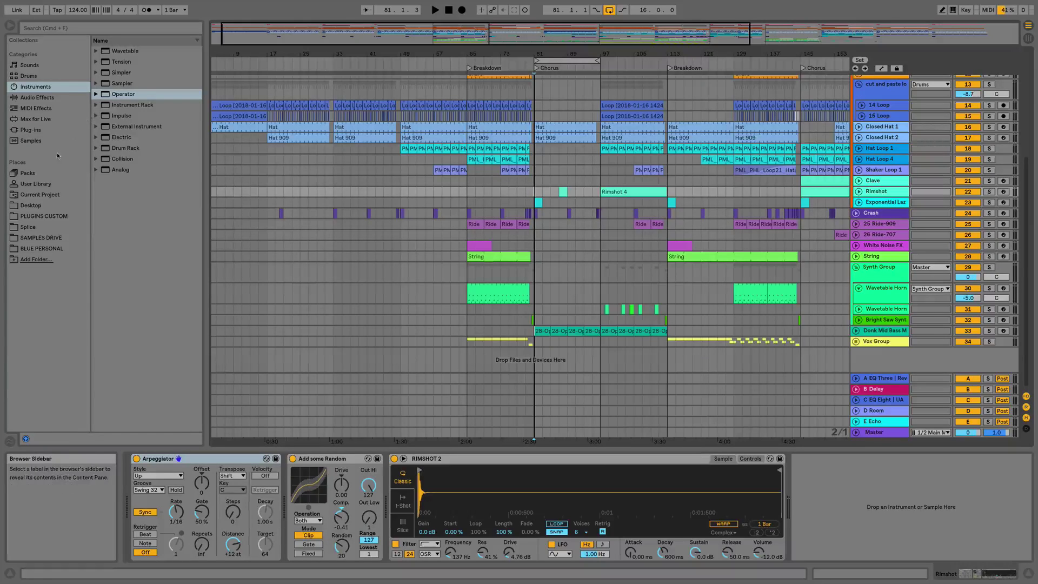
# - Tag the EFFECTS folder in PLUGINS CUSTOM red and view the Red collection
pyautogui.click(39, 216)
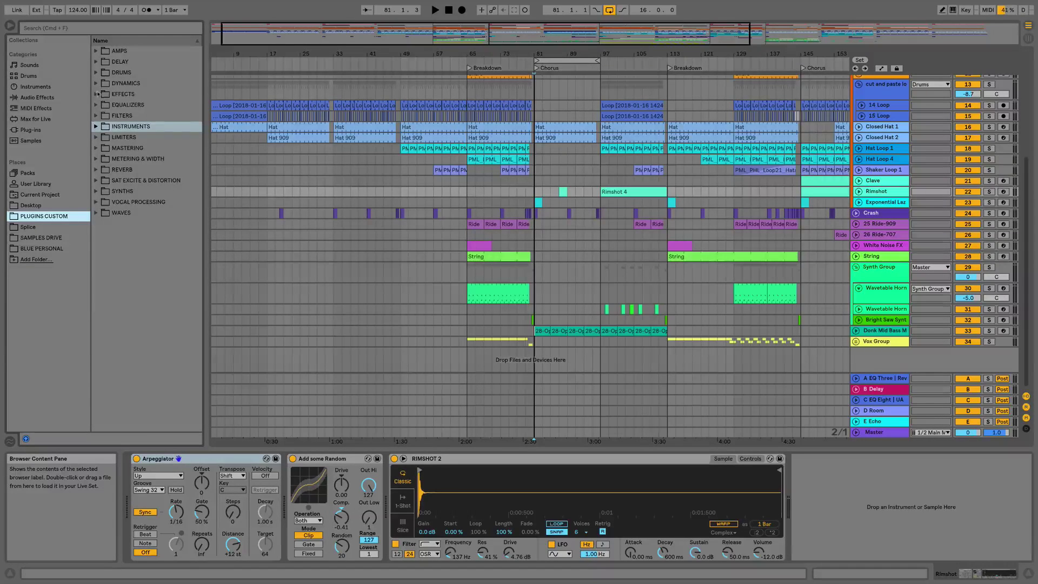
pyautogui.click(98, 94)
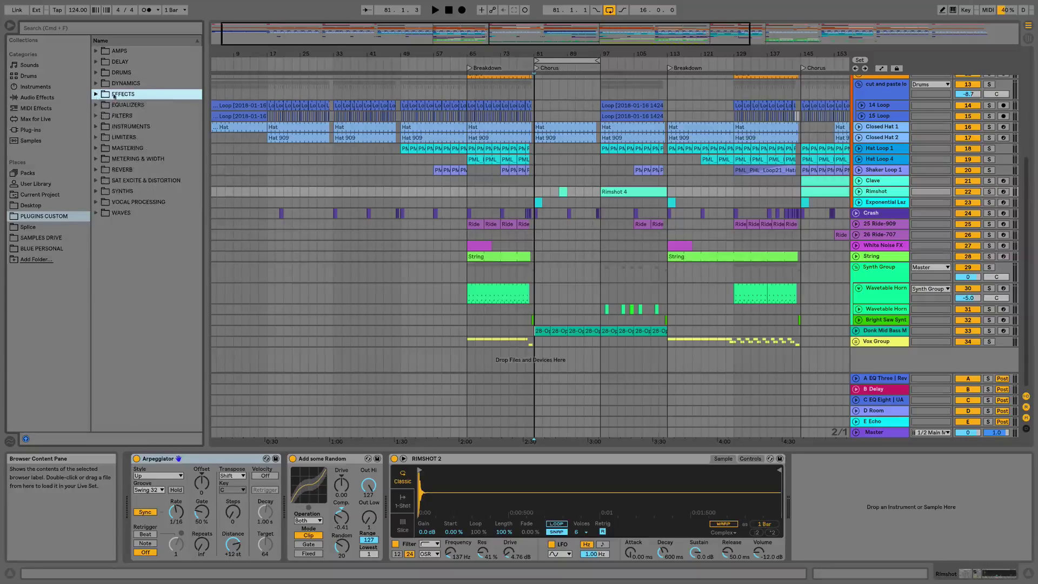
pyautogui.press('1')
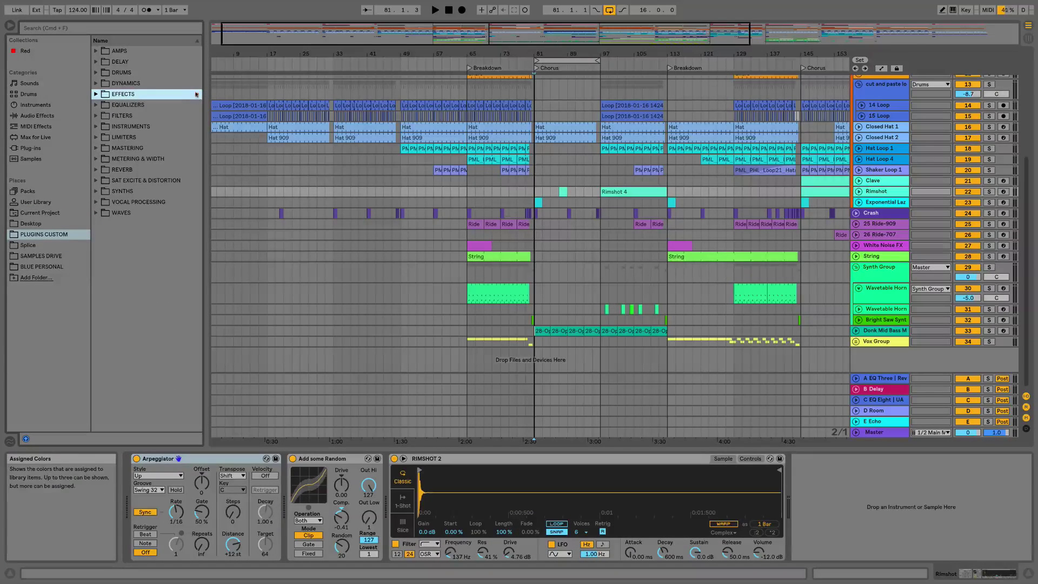
pyautogui.click(27, 51)
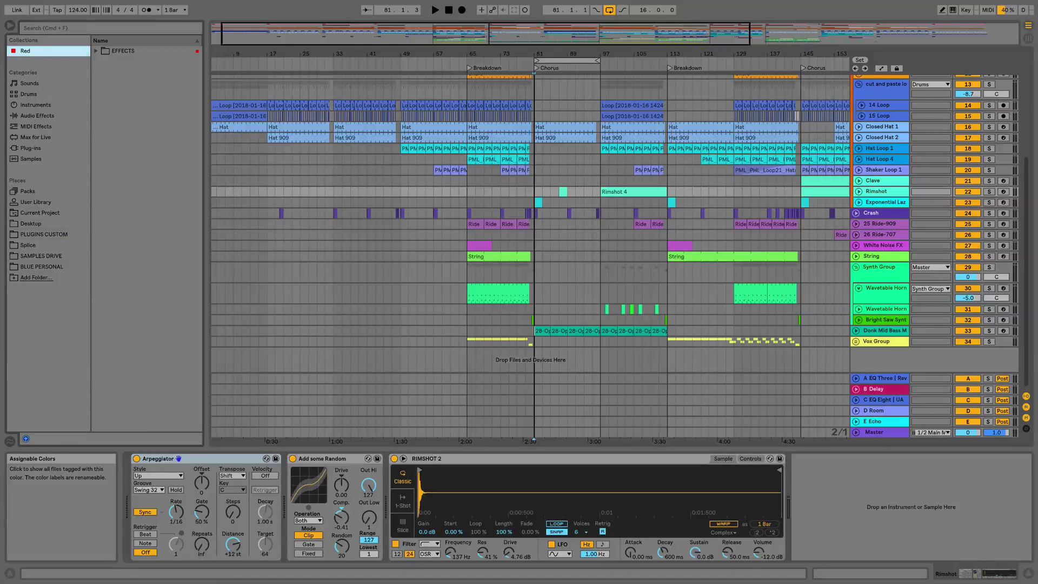
# - Tag the Cabinet, Flanger and Redux audio effects red and review the Red collection
pyautogui.click(32, 115)
pyautogui.click(134, 106)
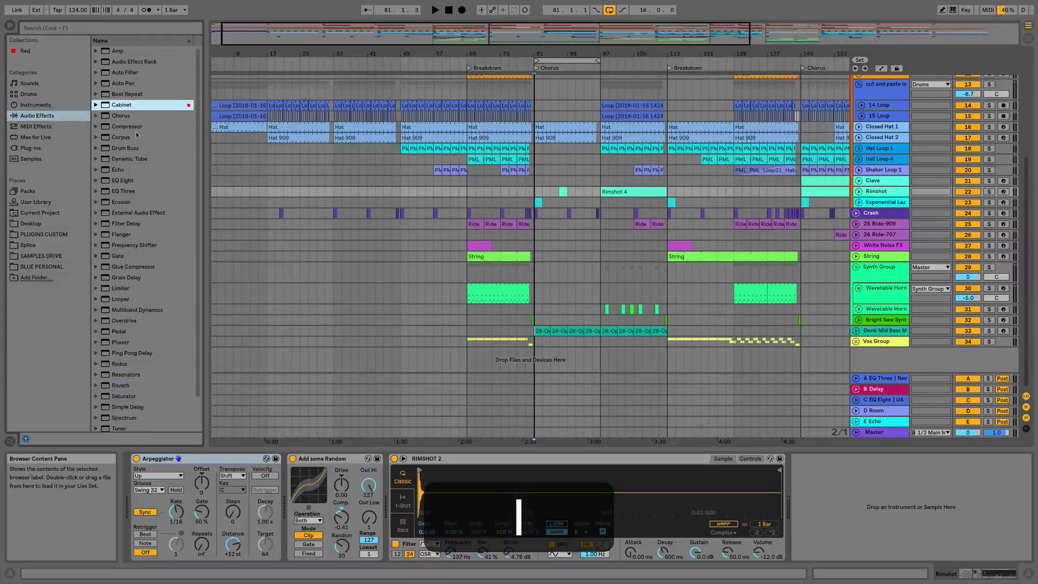
pyautogui.click(121, 234)
pyautogui.press('super+1')
pyautogui.click(120, 364)
pyautogui.press('super+1')
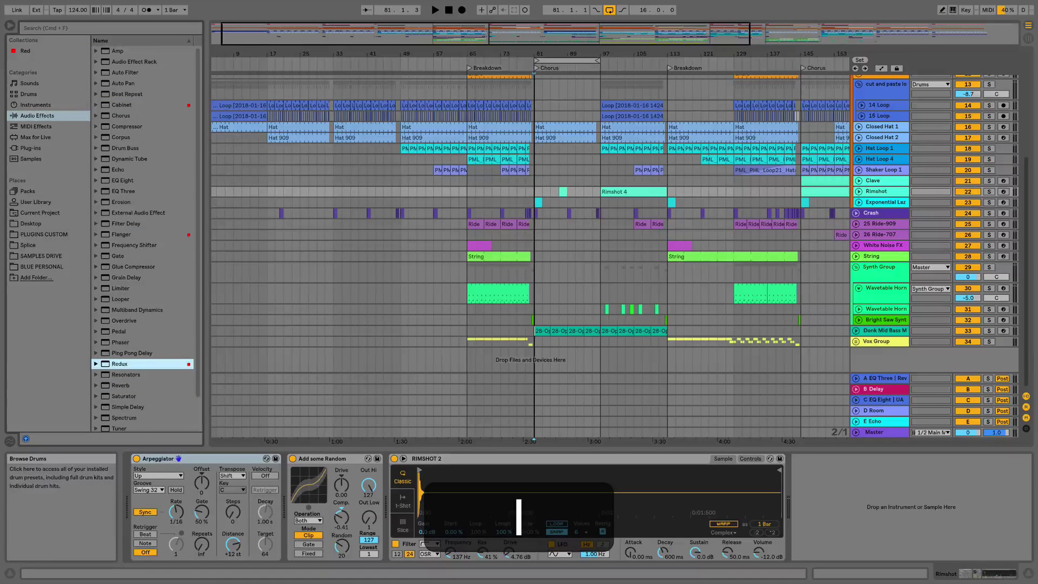
pyautogui.click(26, 51)
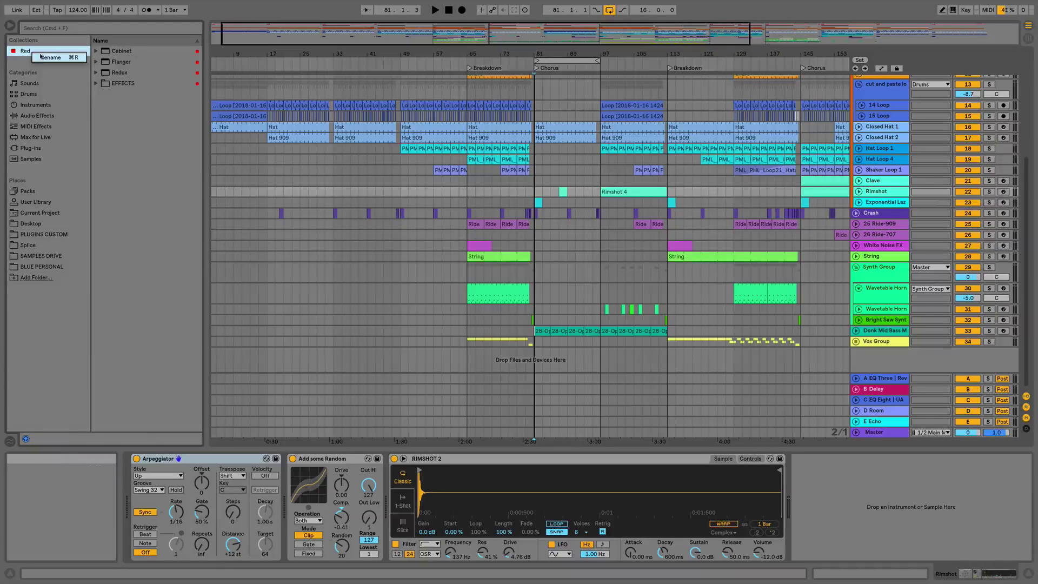
# - Rename the Red collection to 'Signature Sounds'
pyautogui.press('super+r')
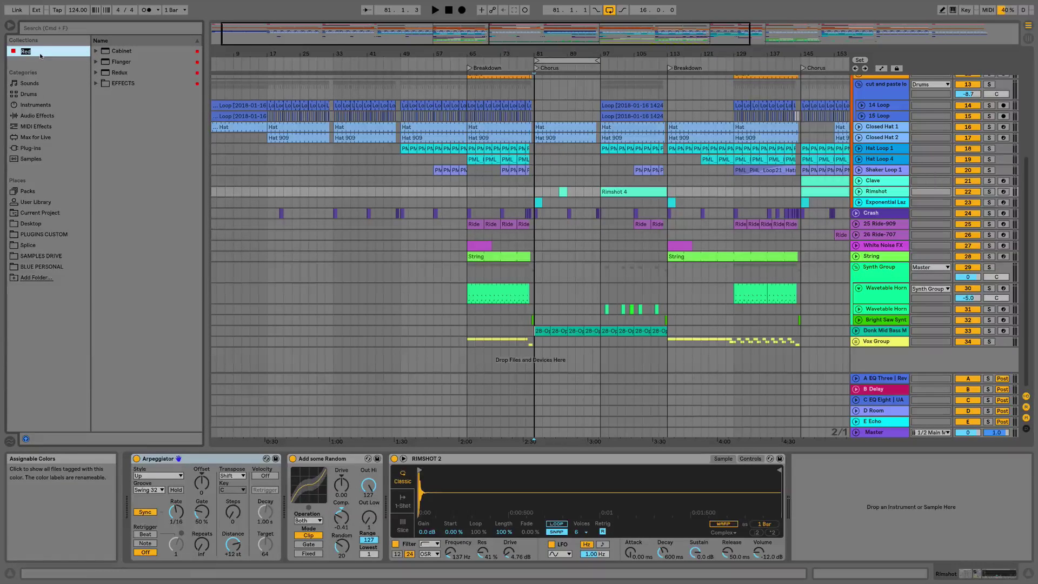
pyautogui.write('Signature Sounds')
pyautogui.press('Return')
# - Clear the colour tags from Cabinet, Flanger, Redux and EFFECTS, emptying Signature Sounds
pyautogui.rightClick(130, 54)
pyautogui.rightClick(130, 63)
pyautogui.rightClick(130, 73)
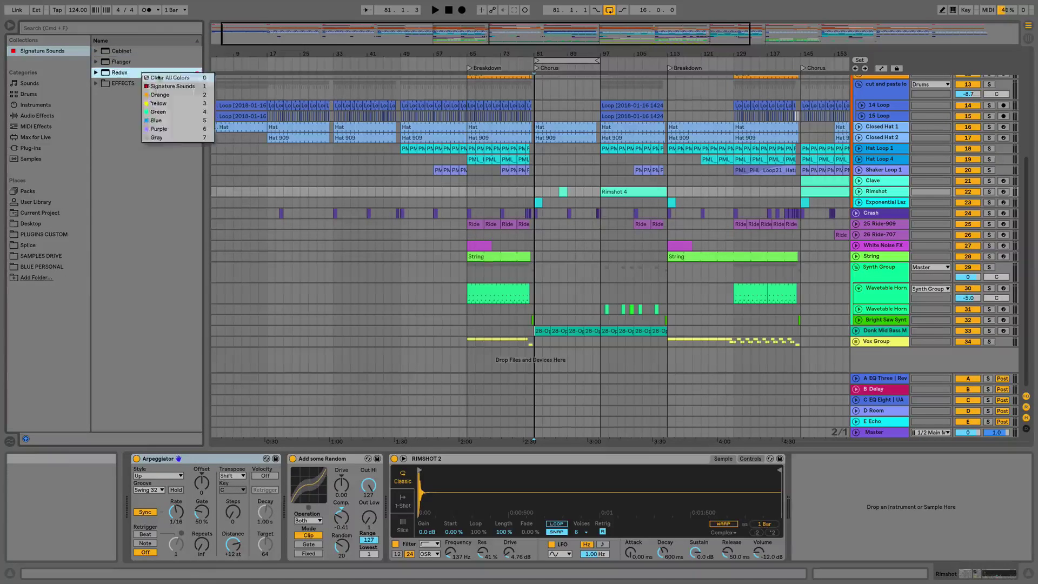
pyautogui.rightClick(130, 84)
pyautogui.click(146, 137)
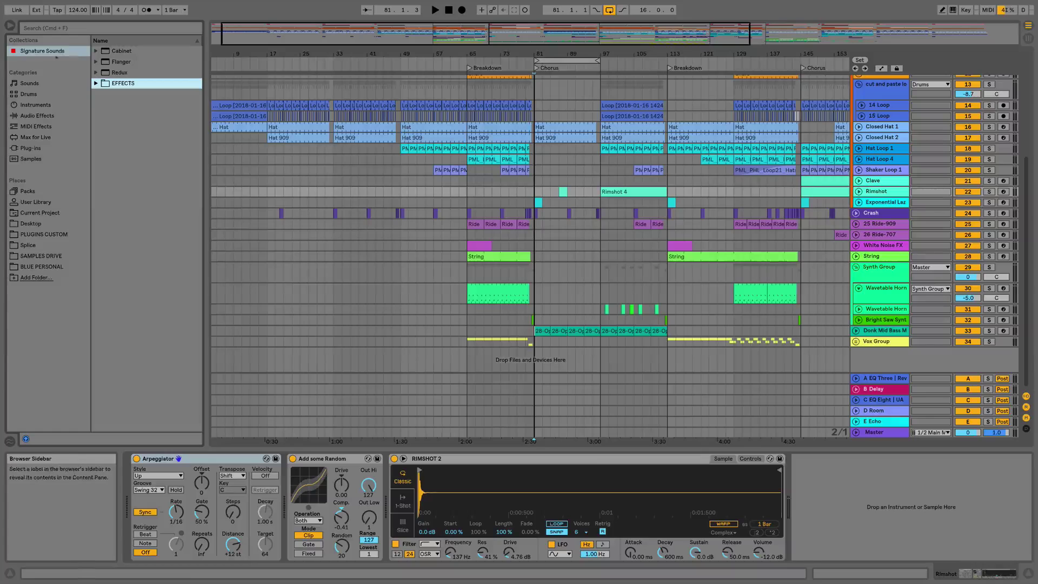
pyautogui.click(34, 52)
pyautogui.click(34, 53)
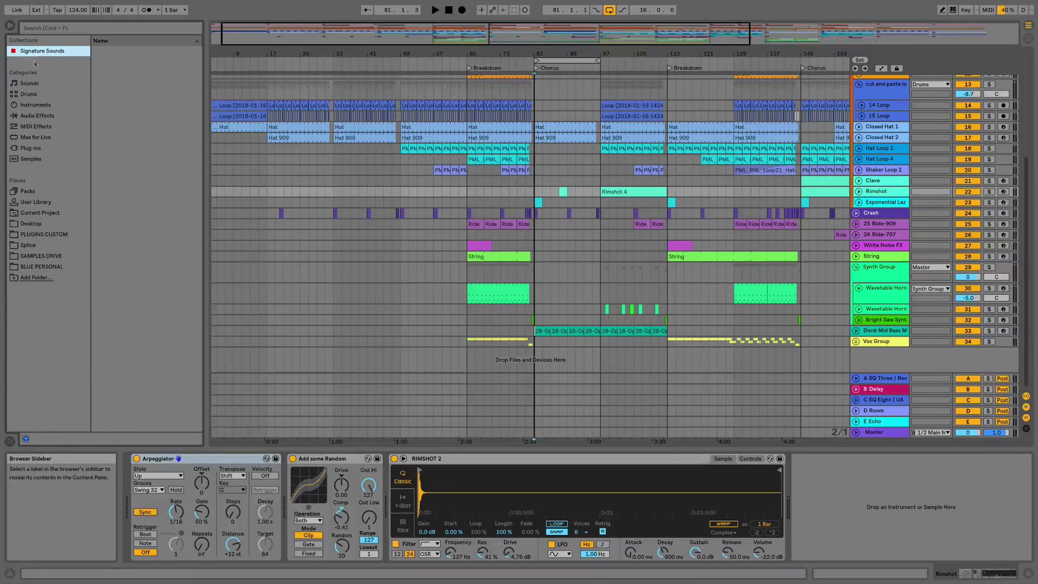
# - Show the Orange, Yellow and Green collections in the sidebar
pyautogui.click(80, 40)
pyautogui.click(86, 61)
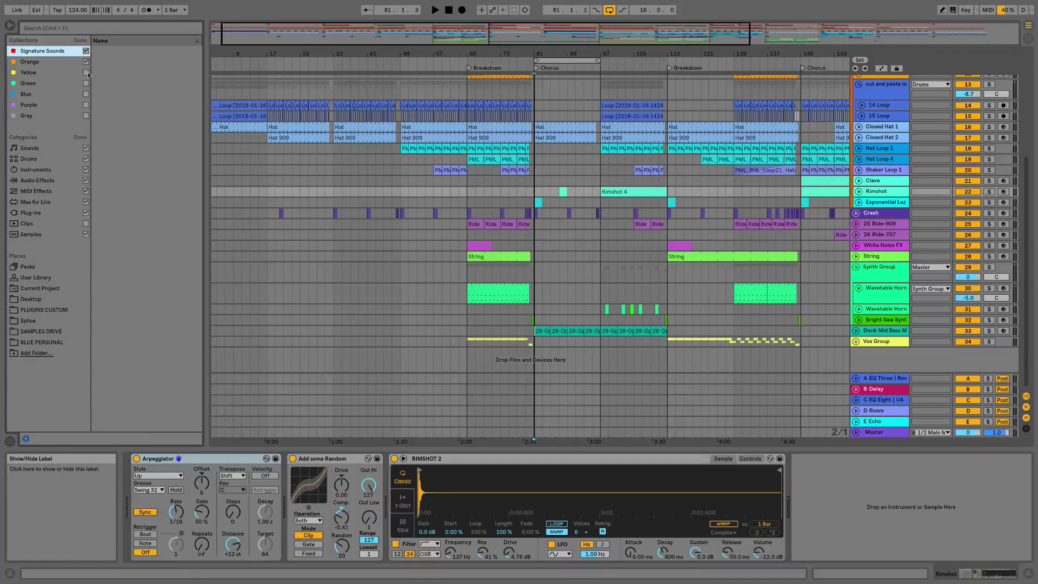
pyautogui.click(86, 73)
pyautogui.click(85, 83)
pyautogui.click(80, 40)
# - Rename Orange to 'Go-To Plugins', Yellow to 'Recycling' and Green to 'Context Loops'
pyautogui.click(42, 64)
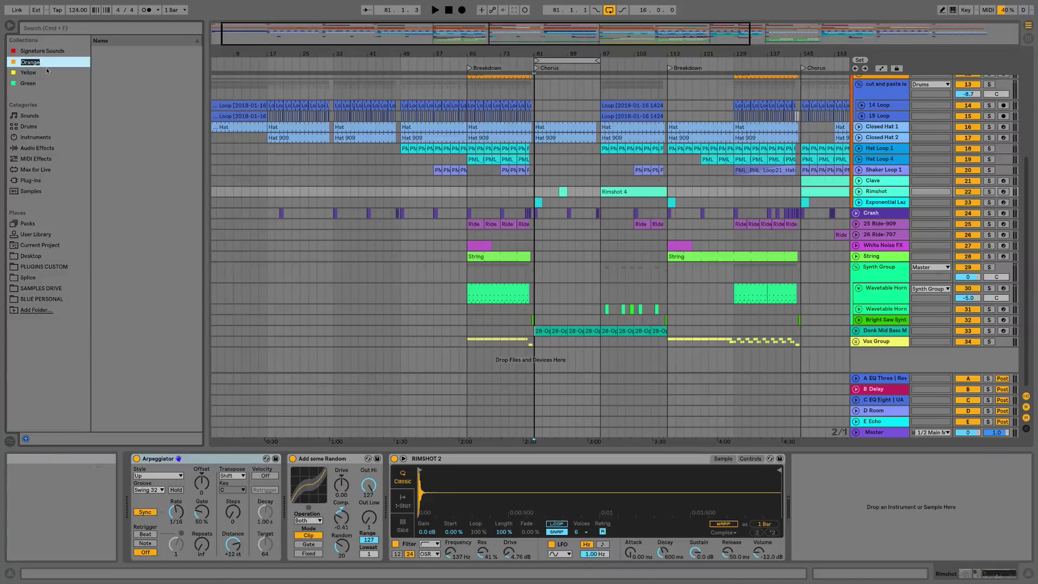
pyautogui.press('super+r')
pyautogui.write('Go-To')
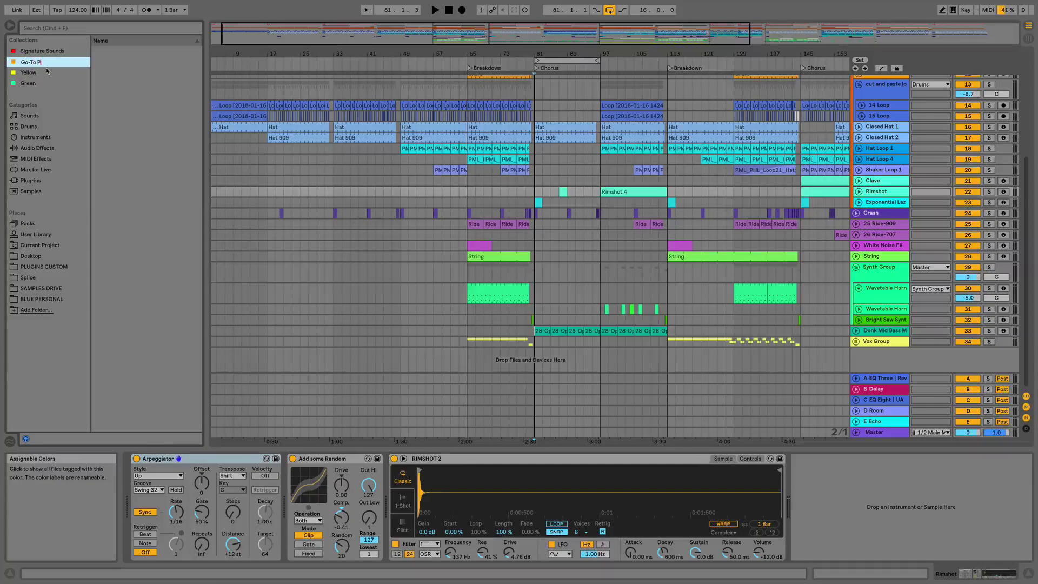
pyautogui.write(' Plugins')
pyautogui.click(46, 72)
pyautogui.press('super+r')
pyautogui.write('Recyc')
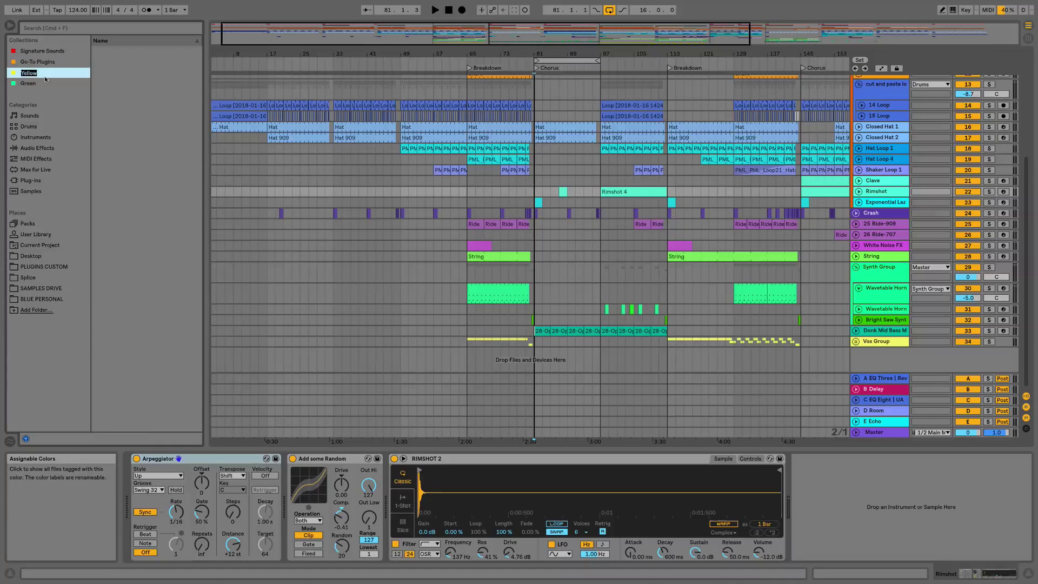
pyautogui.write('ling')
pyautogui.press('Return')
pyautogui.click(41, 84)
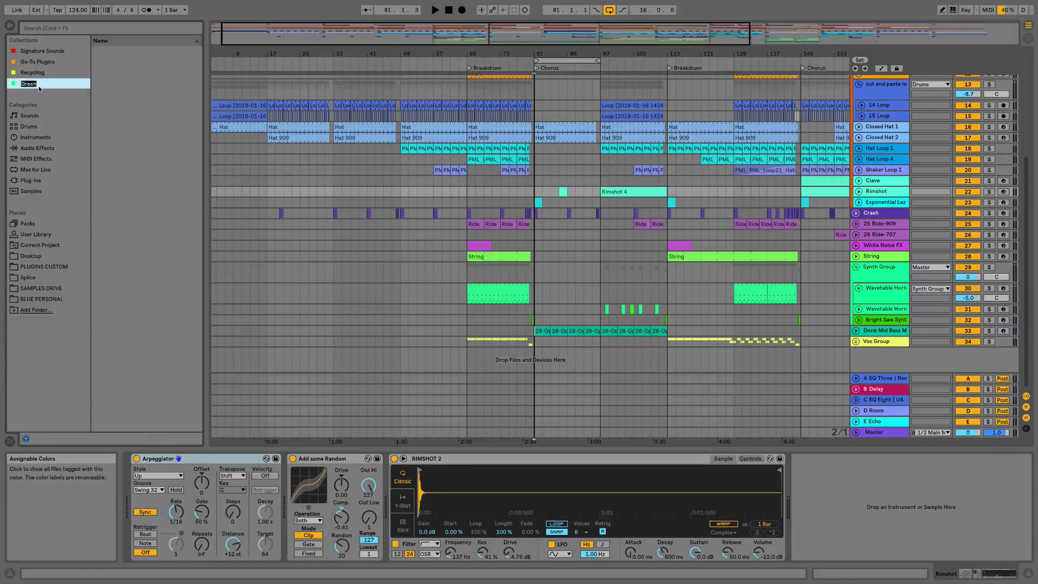
pyautogui.press('super+r')
pyautogui.write('Context Loops')
pyautogui.press('Return')
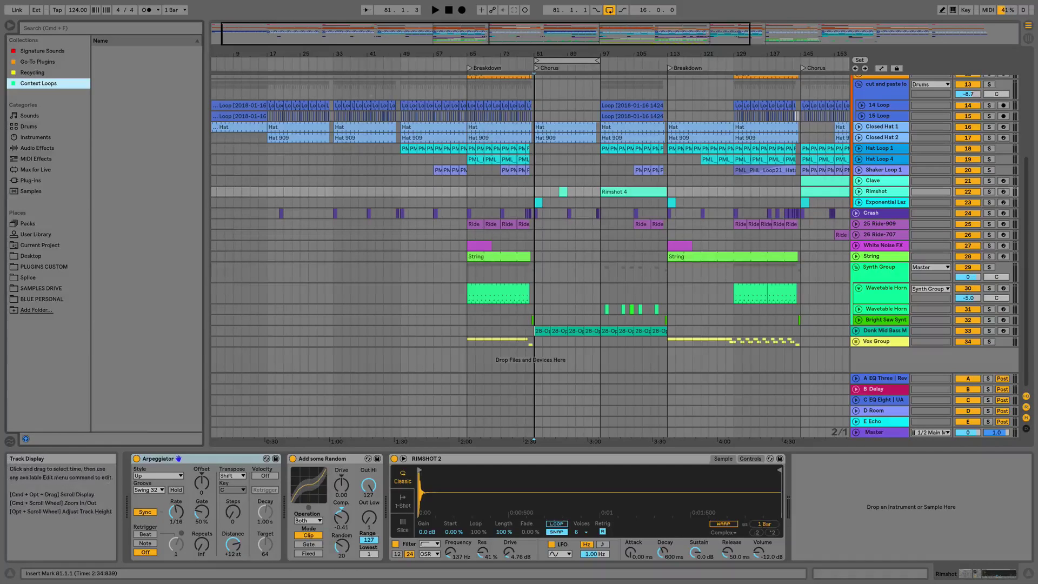
# - Insert a new audio track below the Kick track
pyautogui.scroll(5, 530, 150)
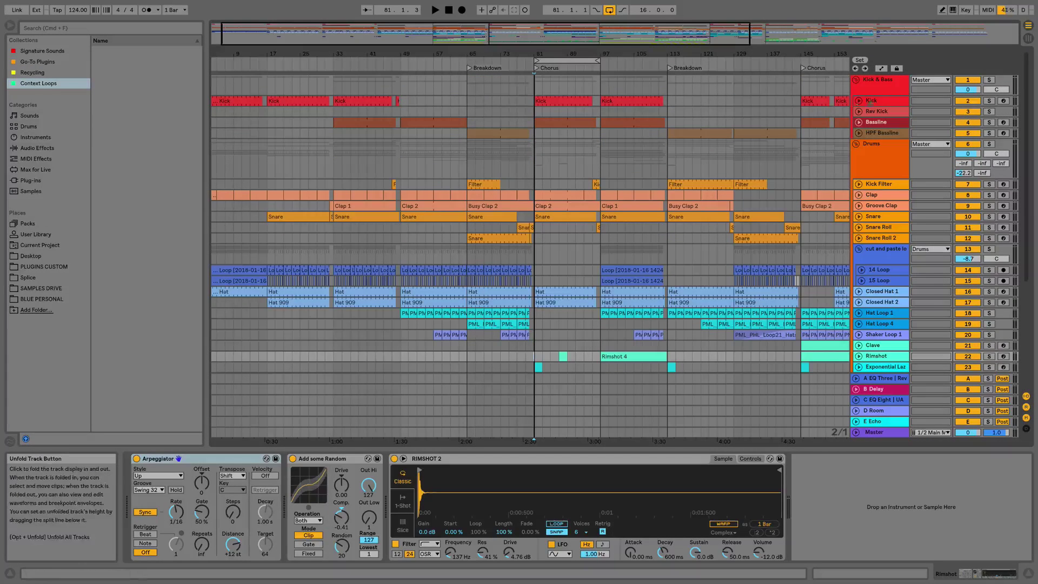
pyautogui.click(874, 101)
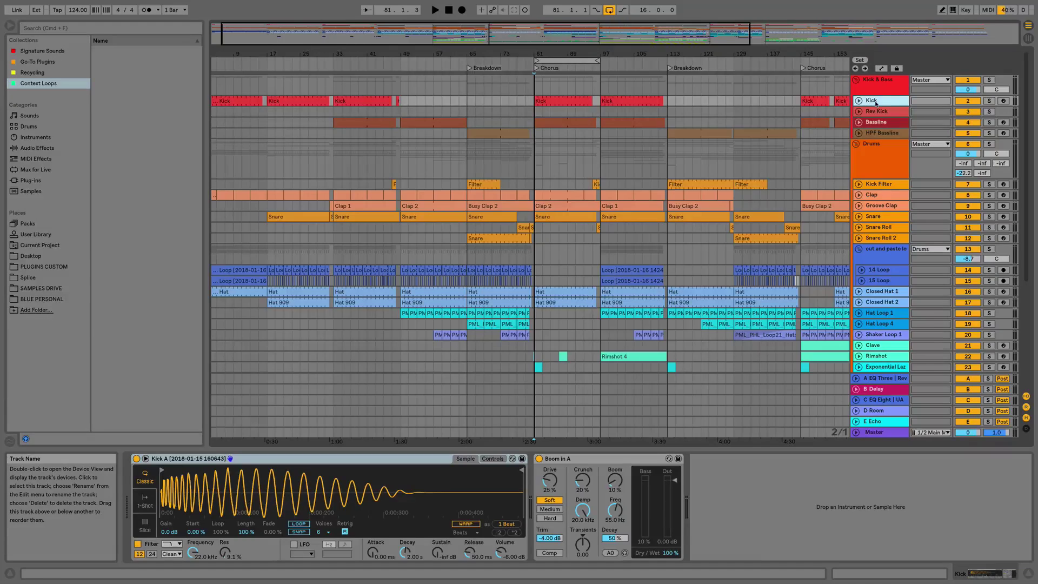
pyautogui.press('super+t')
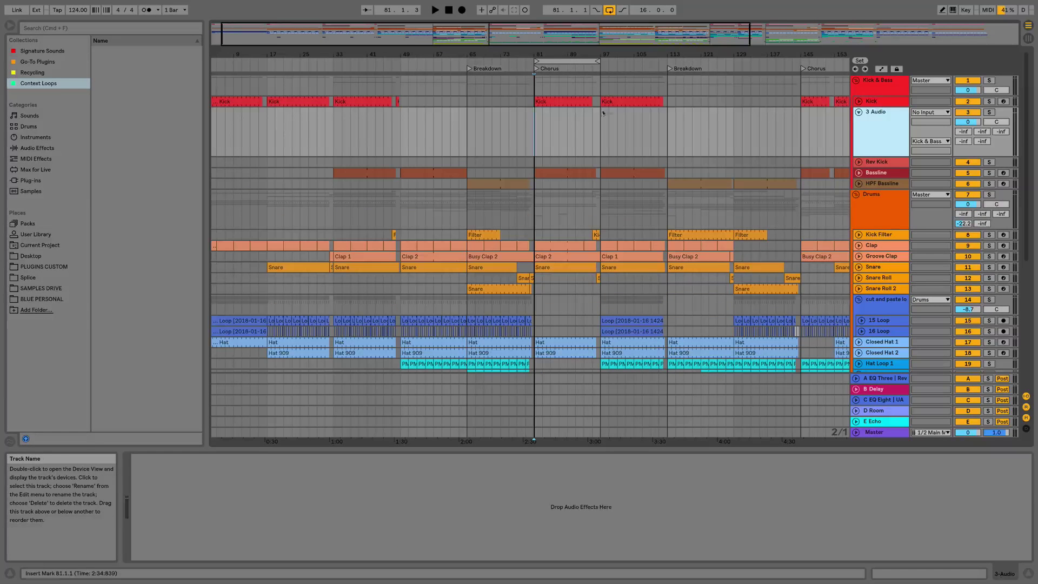
# - Freeze Kick, copy its bar-81 clip onto the new audio track, and drag it to the browser
pyautogui.rightClick(559, 103)
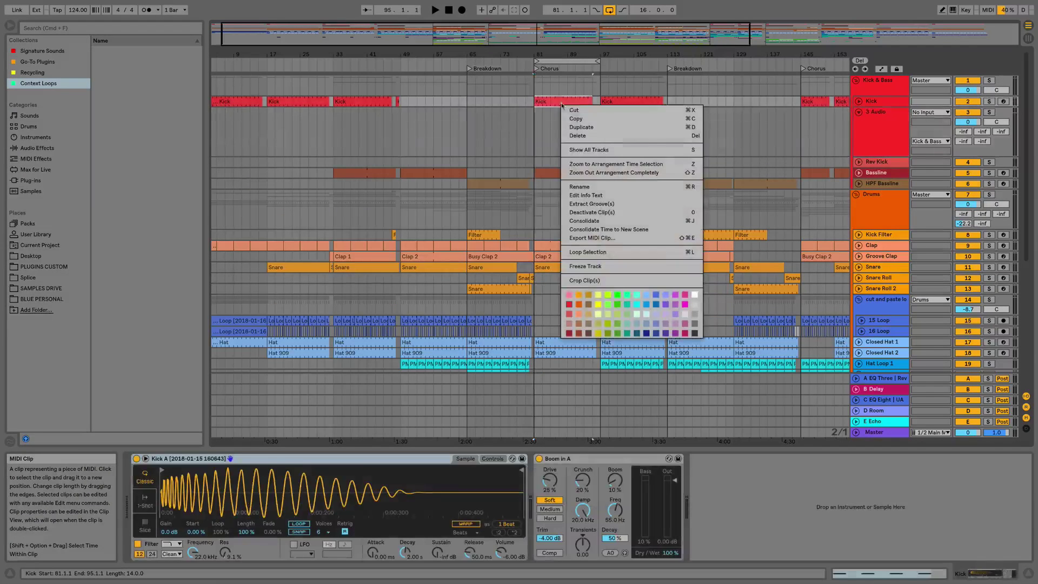
pyautogui.click(591, 267)
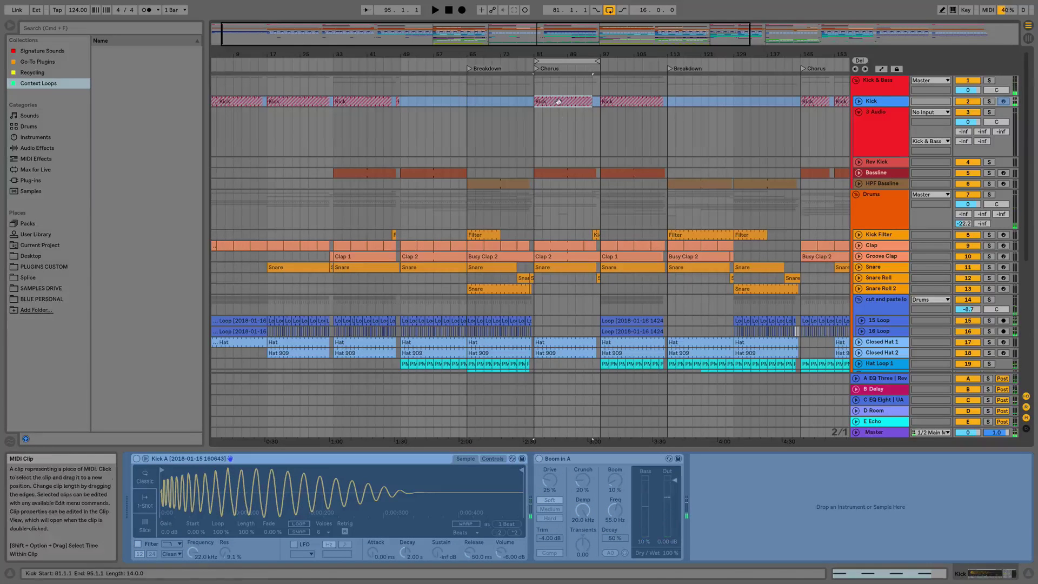
pyautogui.moveTo(558, 101); pyautogui.dragTo(570, 129)
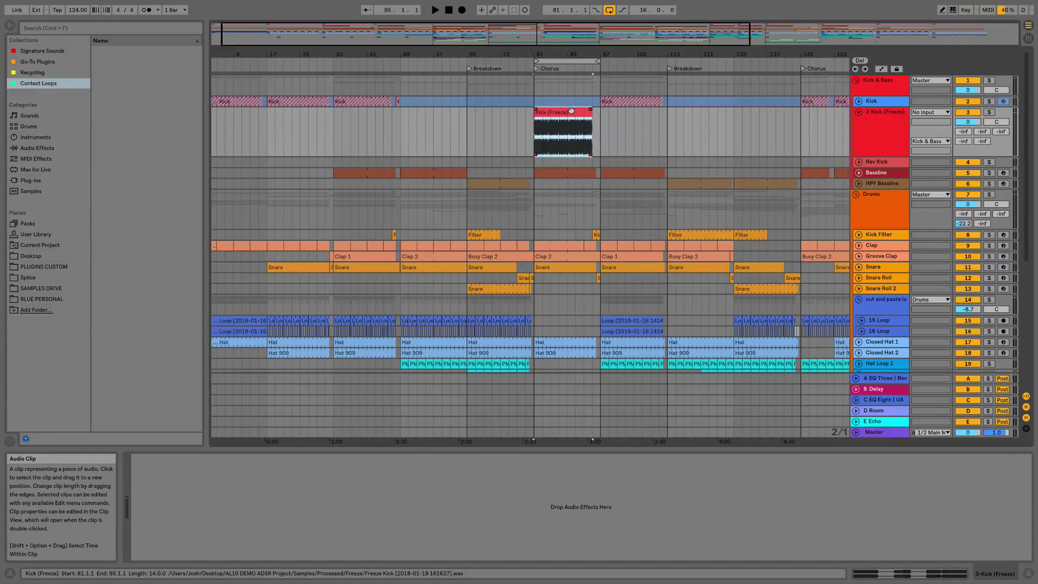
pyautogui.moveTo(571, 111); pyautogui.dragTo(44, 289)
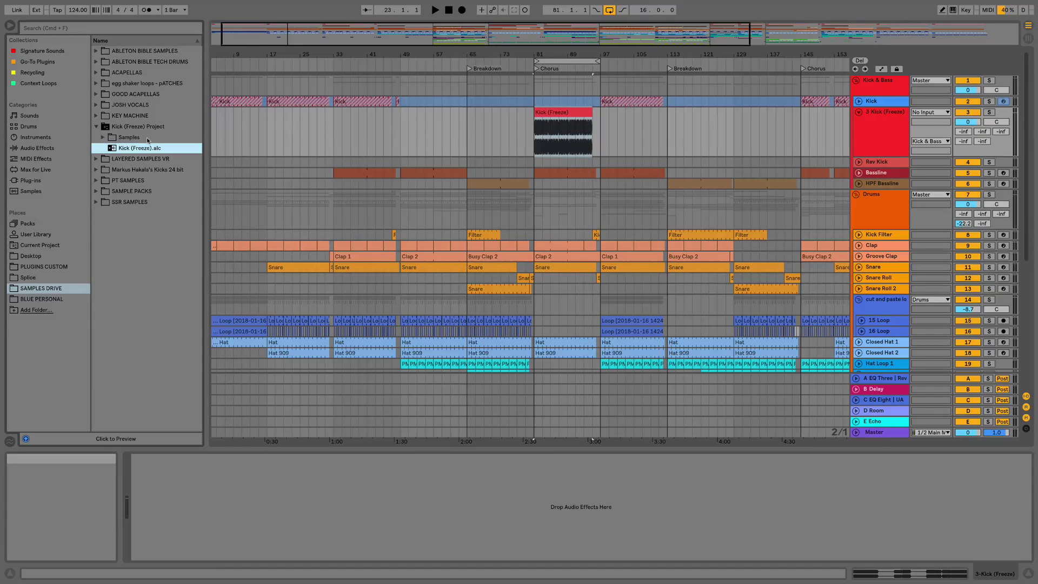
# - Preview the saved Kick (Freeze).alc in SAMPLES DRIVE and select the frozen arrangement clip
pyautogui.click(142, 150)
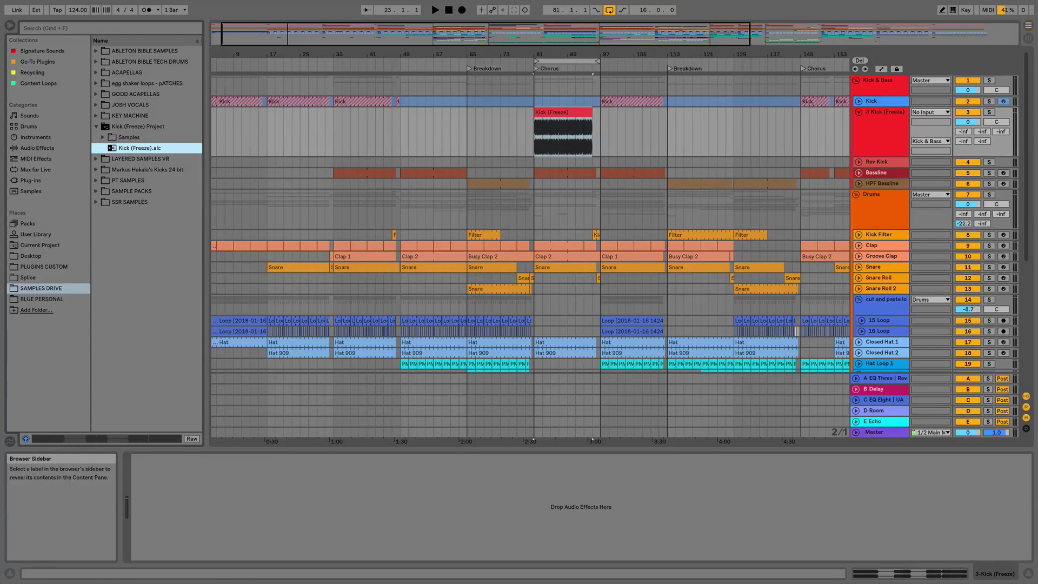
pyautogui.click(569, 112)
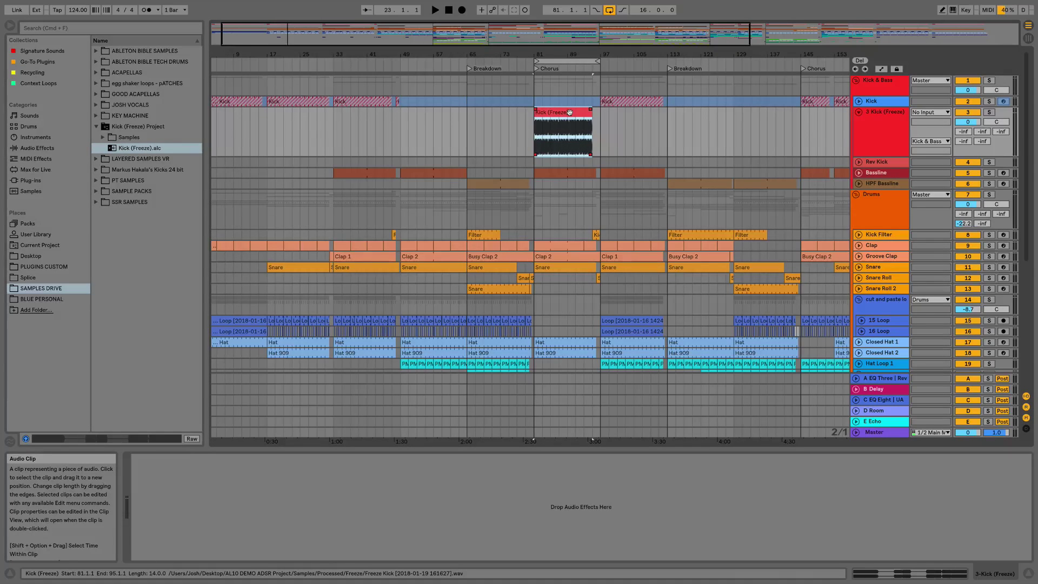
# - Consolidate the Kick (Freeze) clip and save it into Kick (Freeze) Project with its dated name
pyautogui.press('super+j')
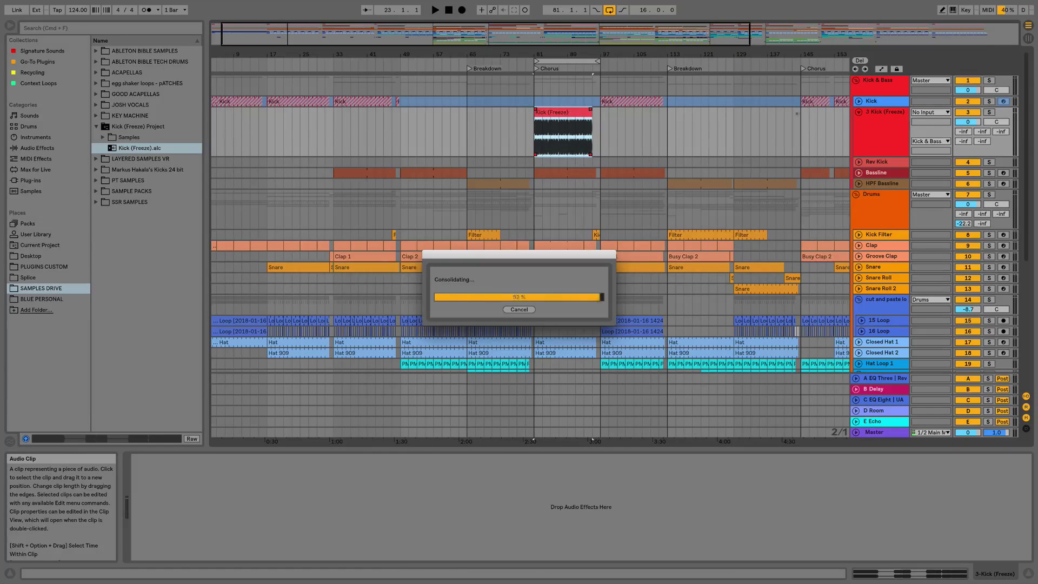
pyautogui.moveTo(575, 110); pyautogui.dragTo(121, 147)
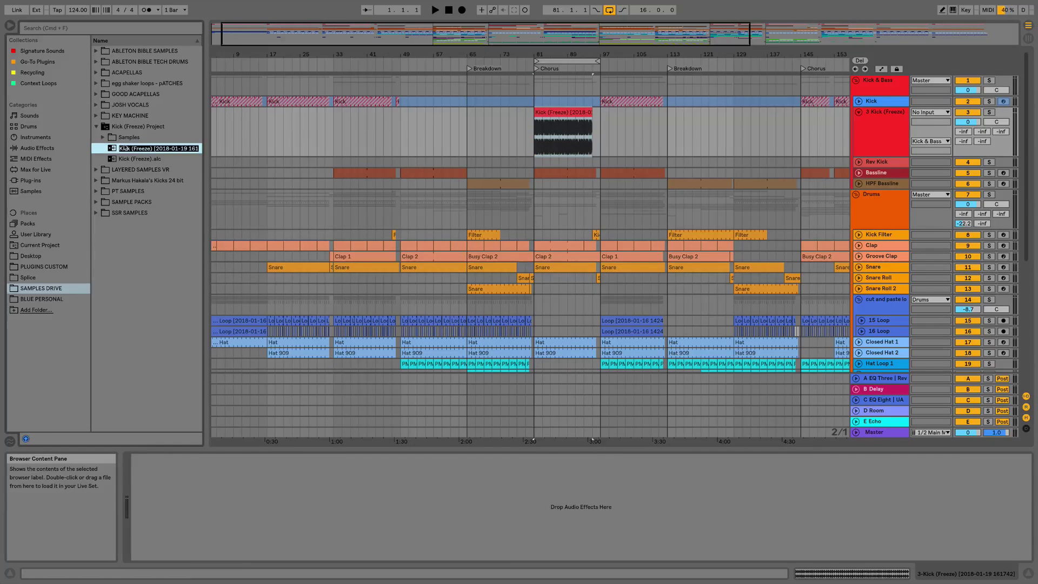
pyautogui.press('Return')
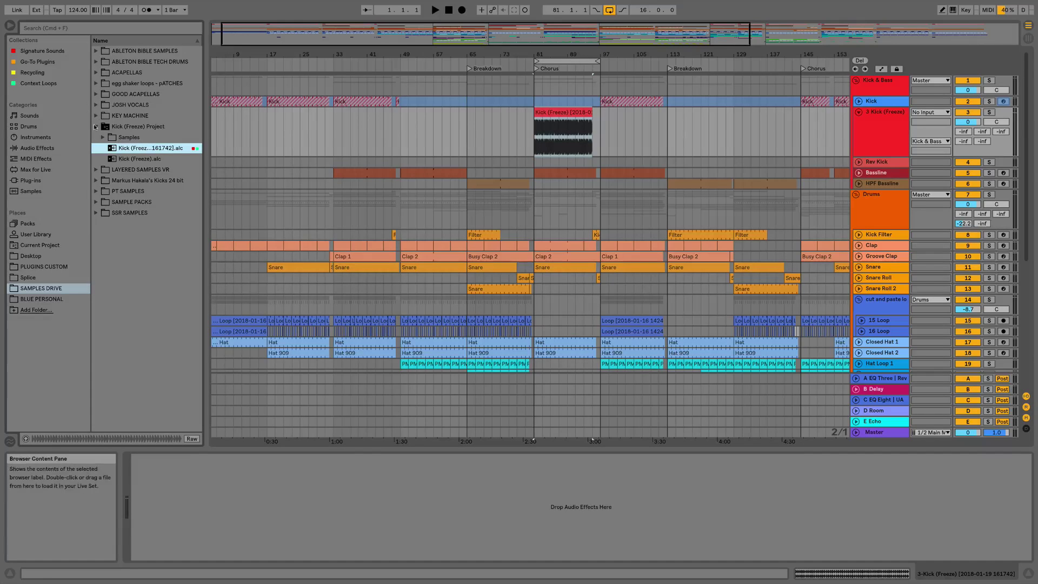
# - Open Current Project's Backup folder and expand a backup set's tracks
pyautogui.click(38, 245)
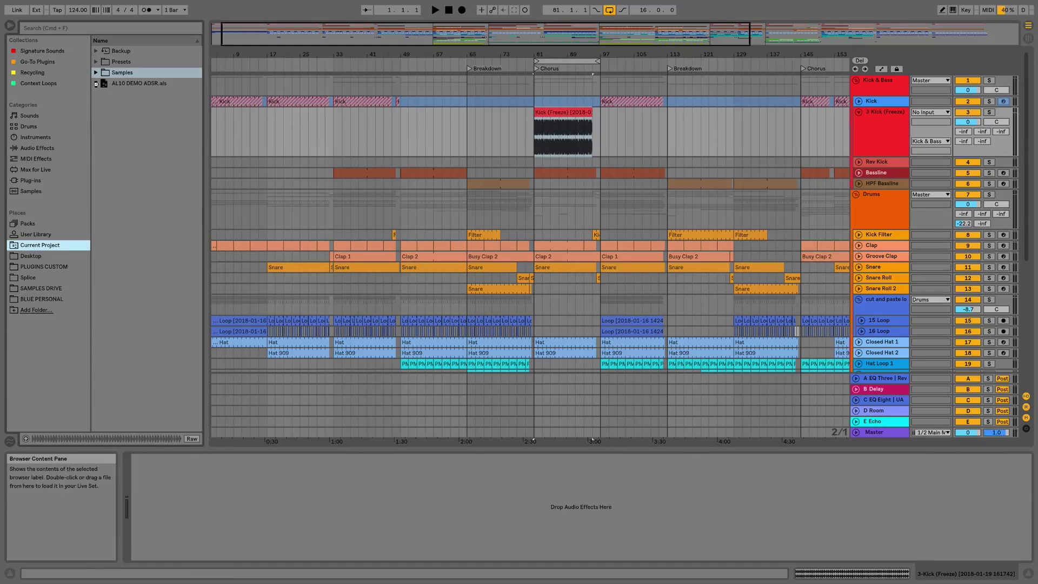
pyautogui.click(96, 84)
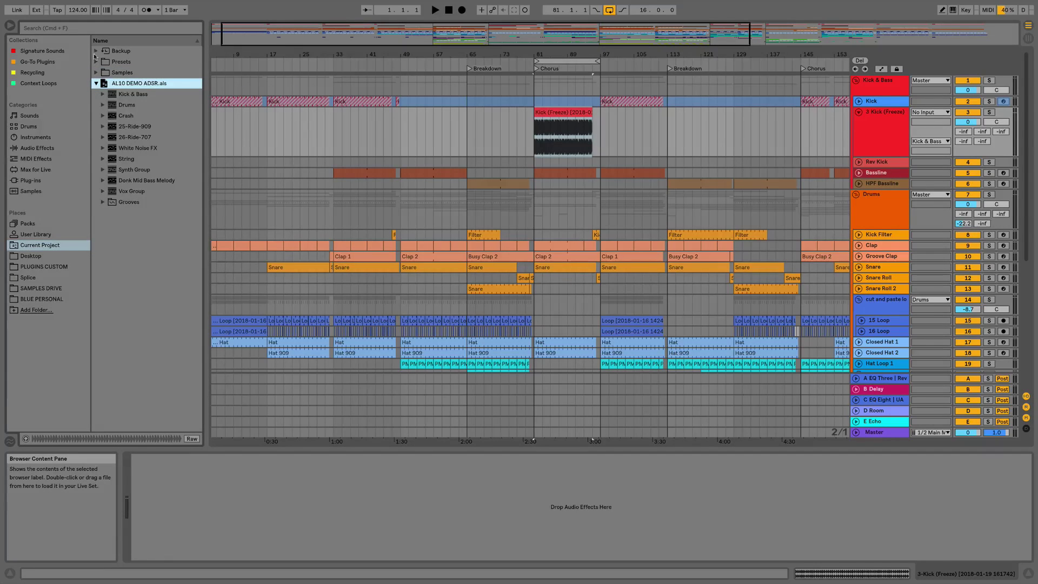
pyautogui.click(96, 51)
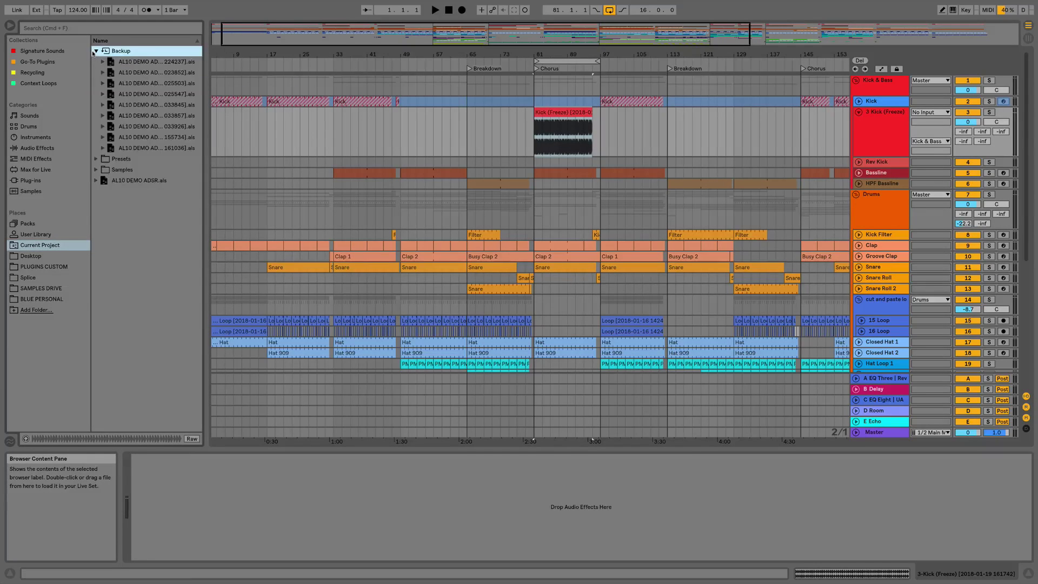
pyautogui.click(102, 95)
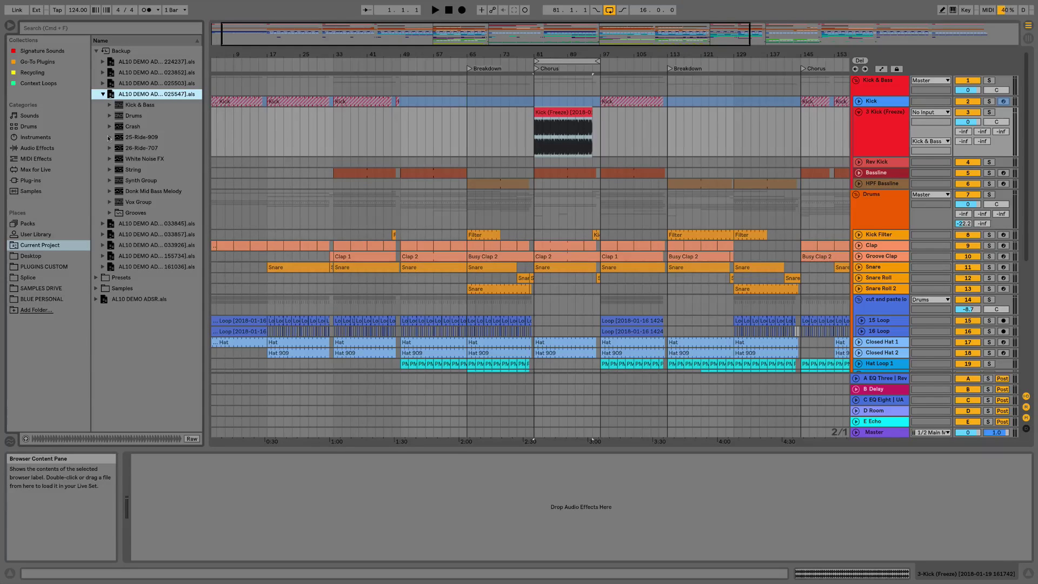
# - Expand the backup's Drums group and drag 'cut and paste loop' above Drums
pyautogui.click(109, 127)
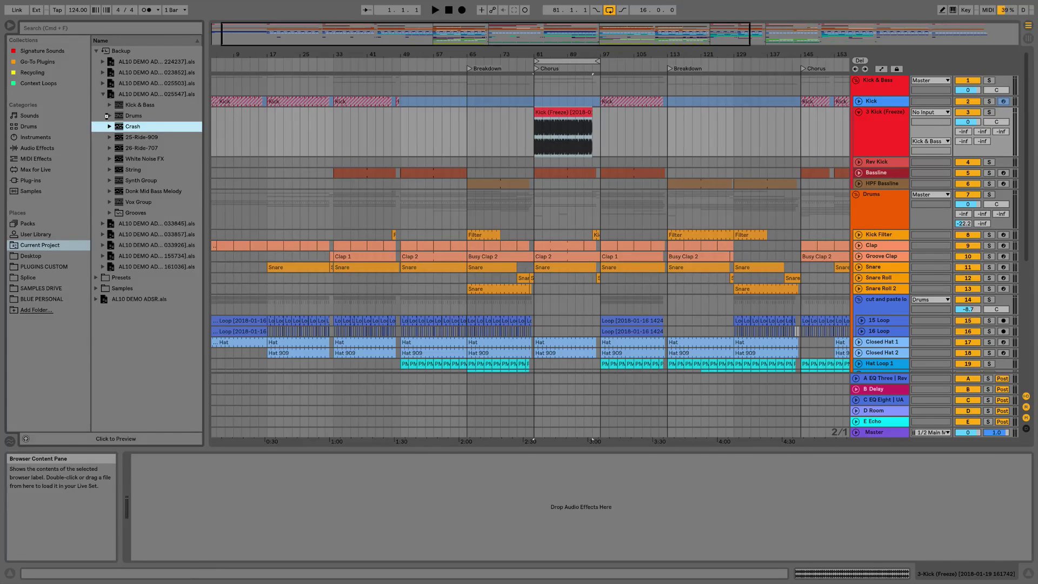
pyautogui.click(106, 116)
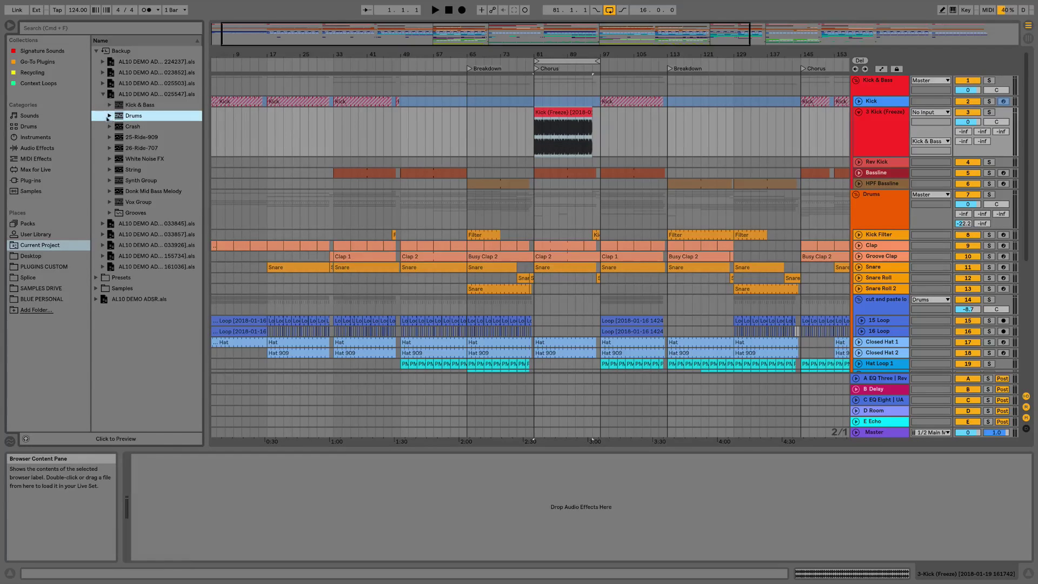
pyautogui.click(109, 115)
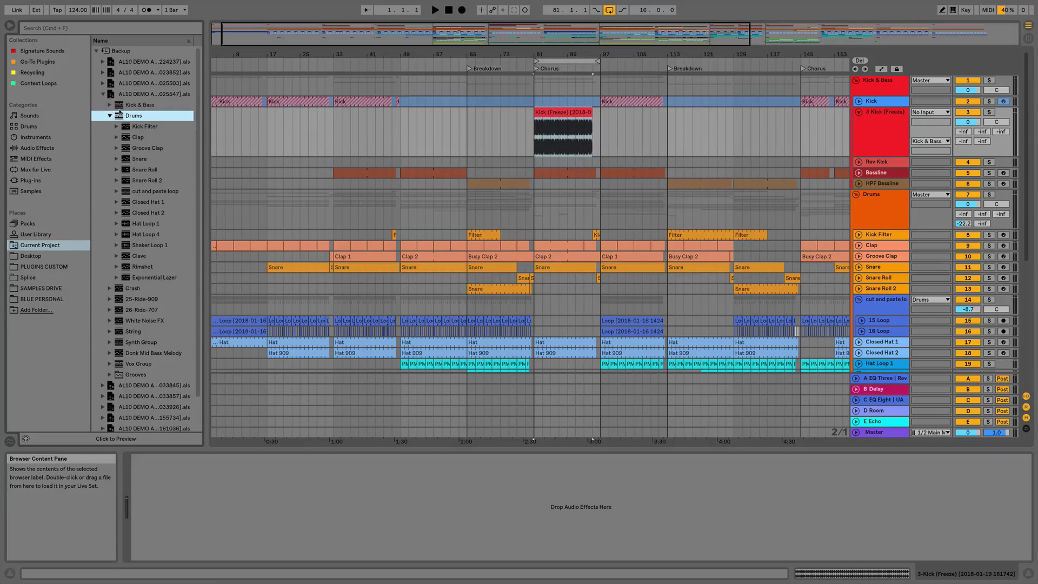
pyautogui.click(115, 192)
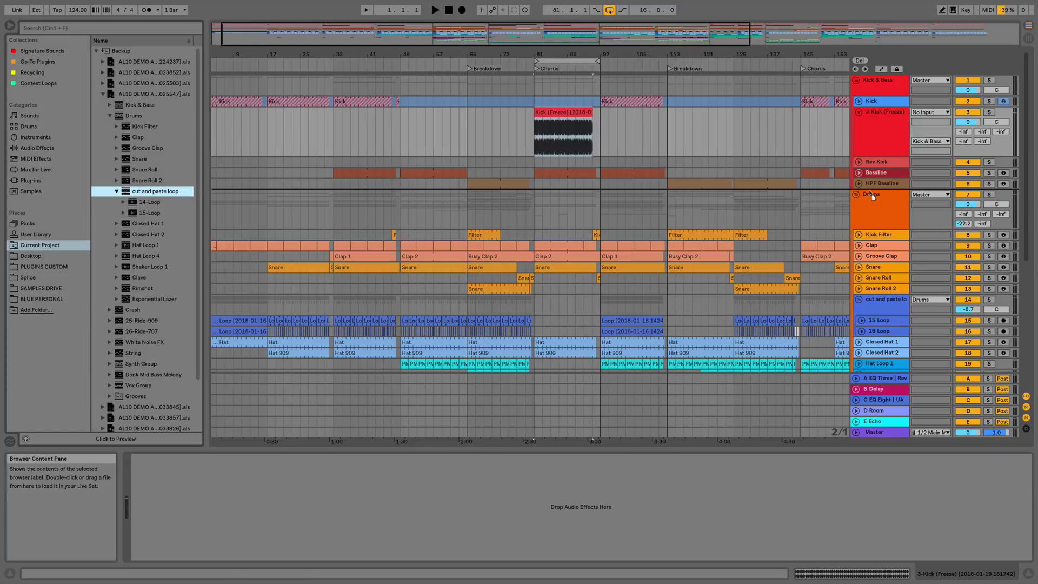
pyautogui.moveTo(869, 189); pyautogui.dragTo(870, 199)
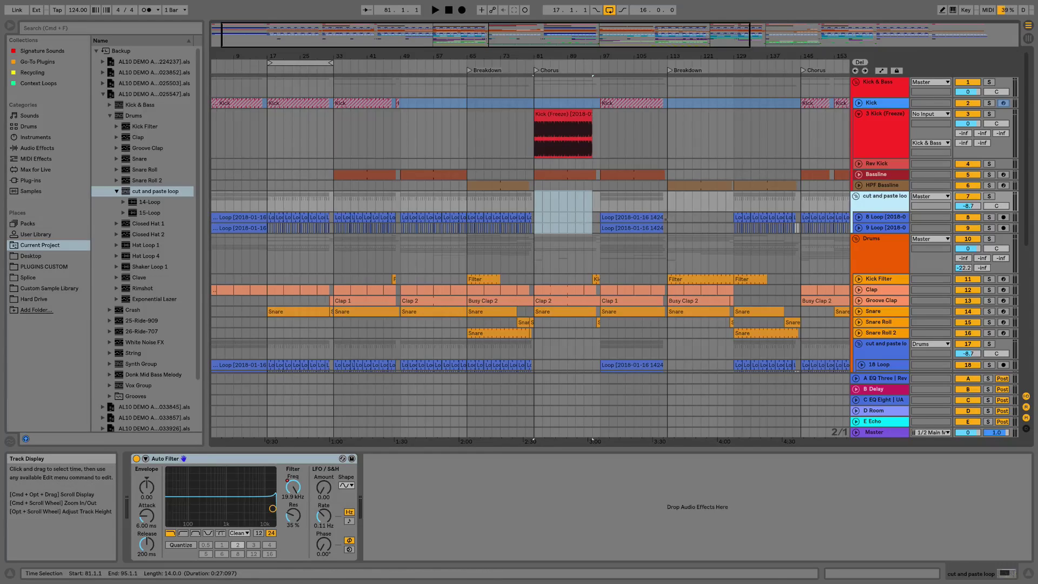
# - Show the bar-97 Loop clip on track 8 in the browser's Samples/Processed/Consolidate folder
pyautogui.rightClick(628, 217)
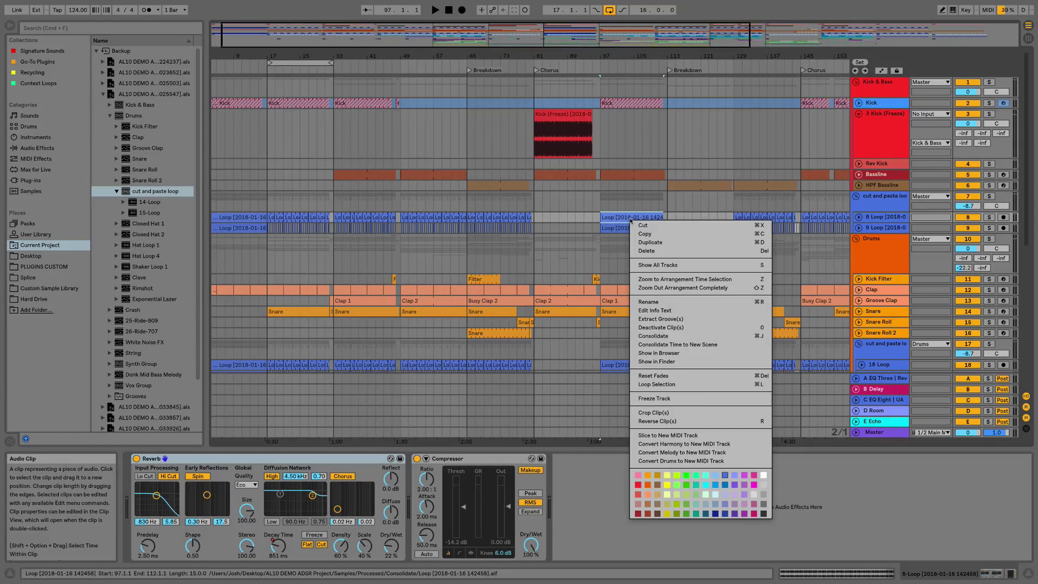
pyautogui.click(667, 354)
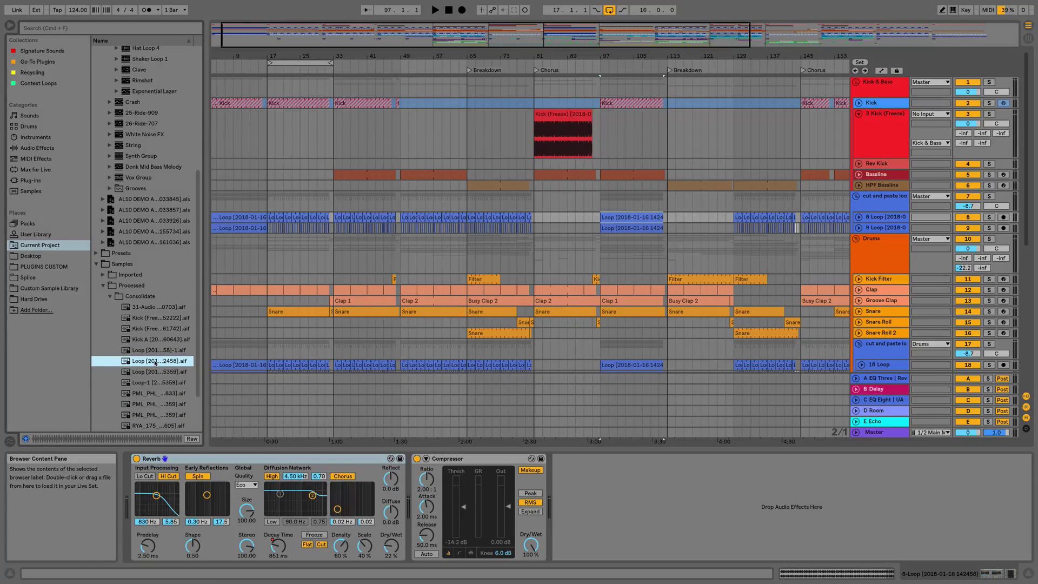
pyautogui.scroll(-1, 155, 363)
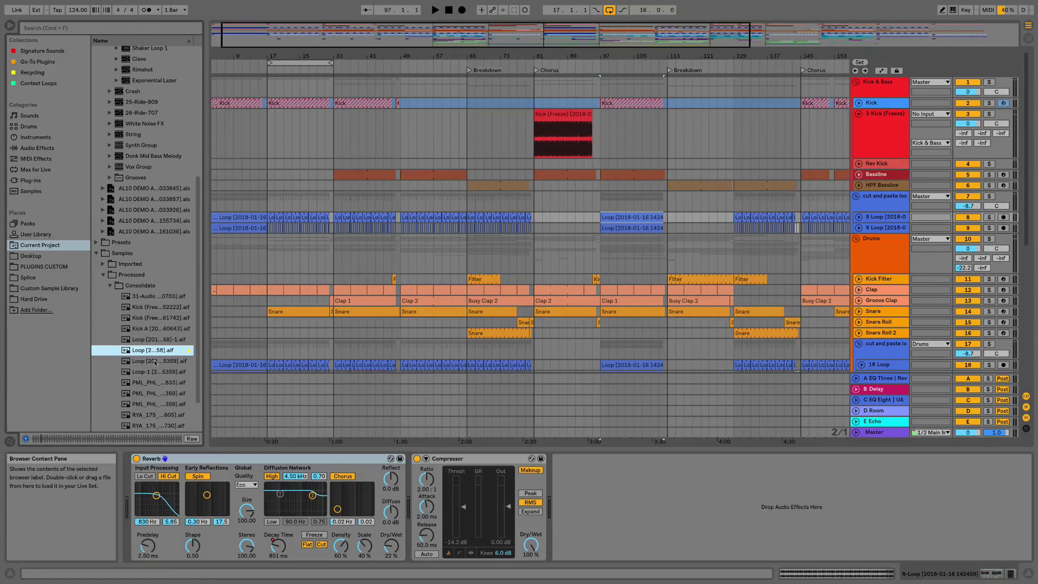
pyautogui.scroll(14, 155, 363)
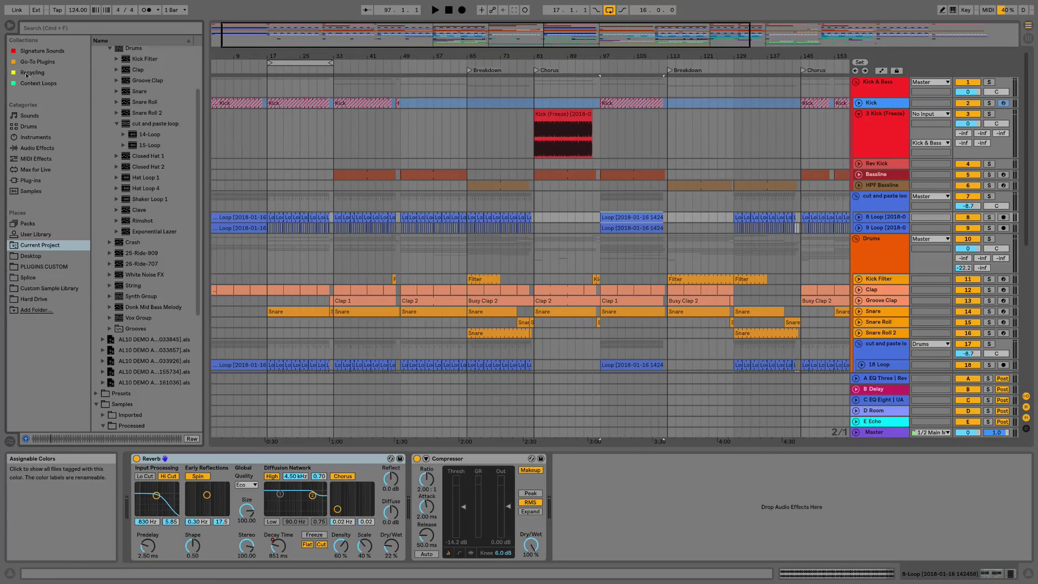
pyautogui.scroll(-1, 594, 230)
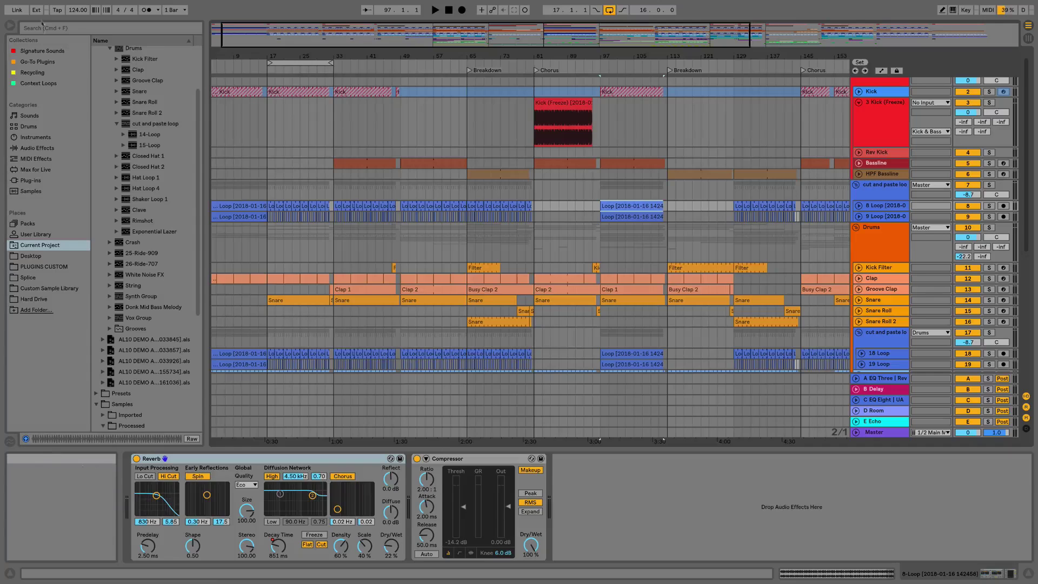
# - Review the contents of Signature Sounds, Go-To Plugins, Recycling and Context Loops in turn
pyautogui.click(41, 51)
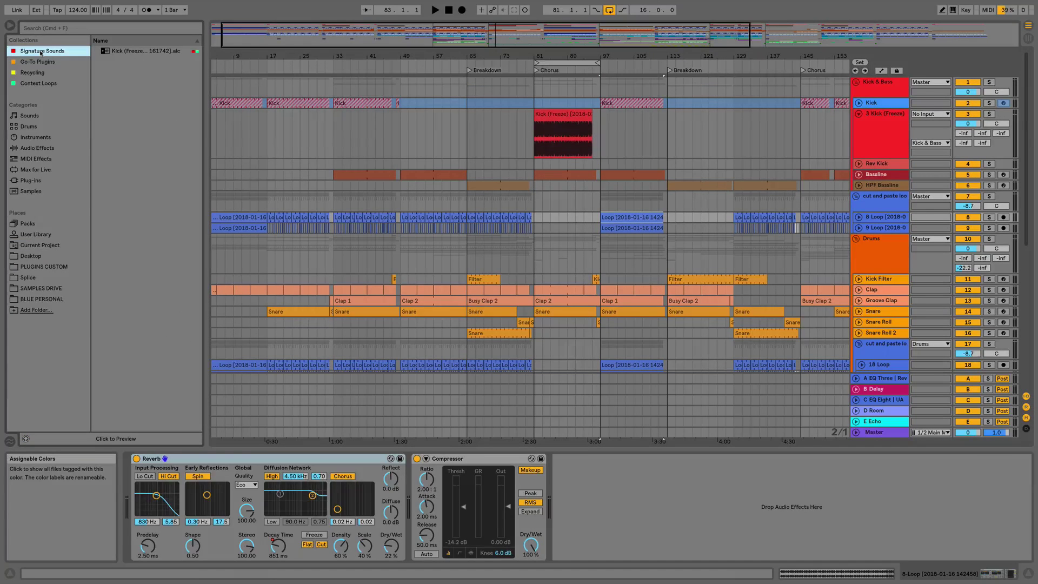
pyautogui.click(41, 62)
pyautogui.click(36, 72)
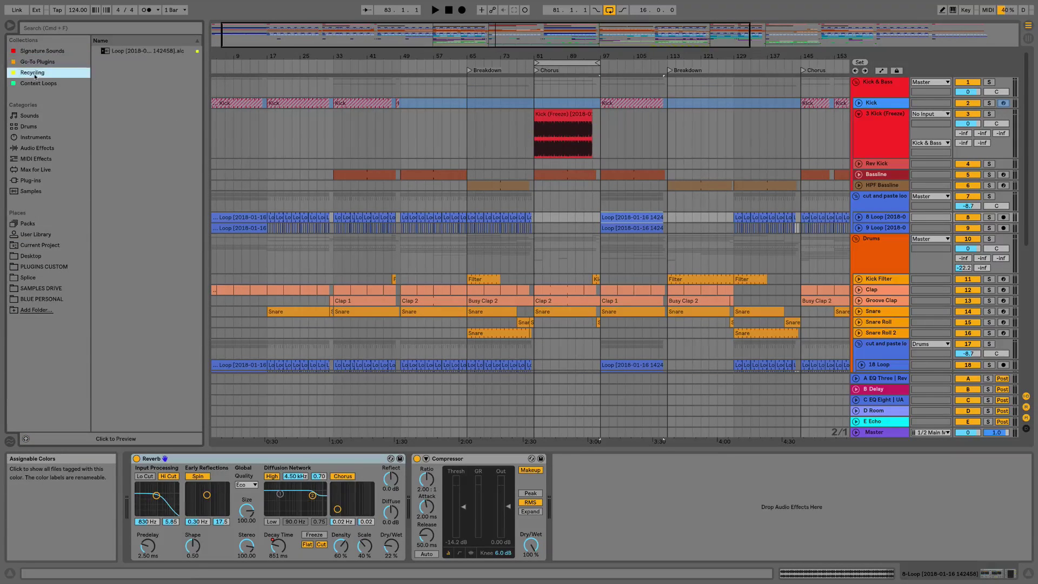
pyautogui.click(38, 84)
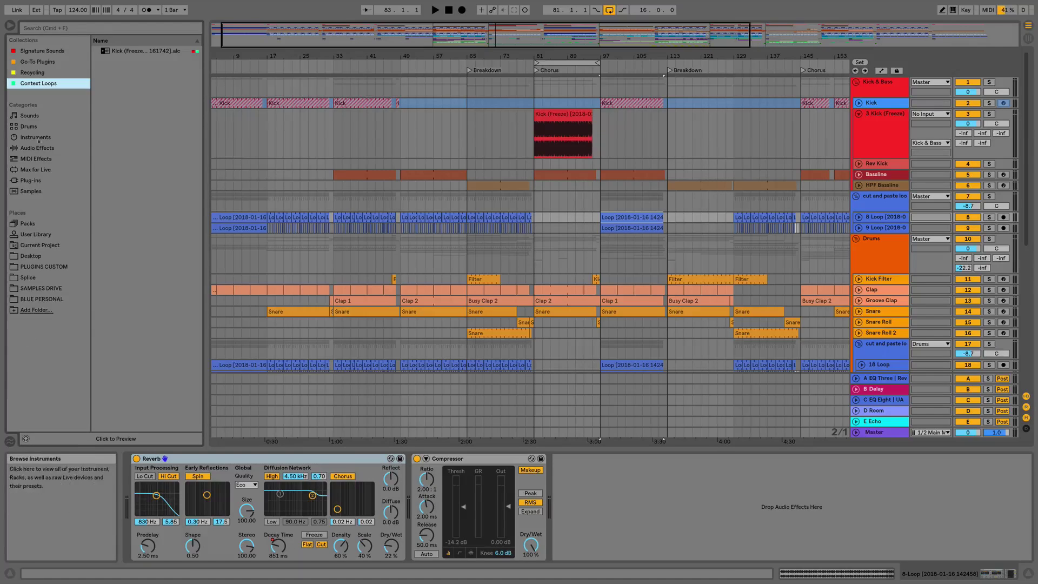
# - Browse Plug-ins, expanding Audio Units and its Native Instruments folder
pyautogui.click(30, 180)
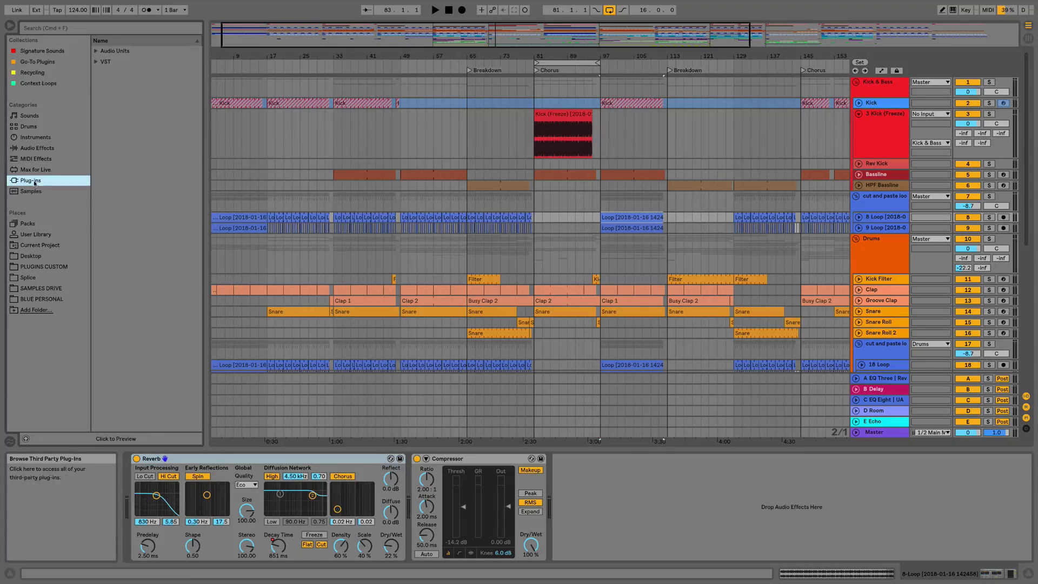
pyautogui.click(96, 51)
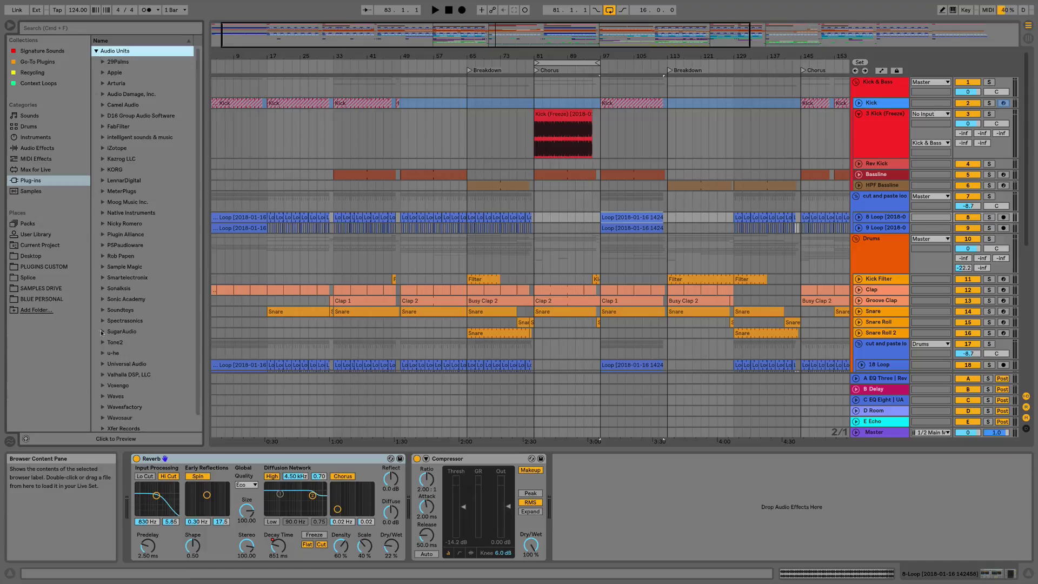
pyautogui.scroll(-1, 106, 325)
pyautogui.scroll(1, 107, 319)
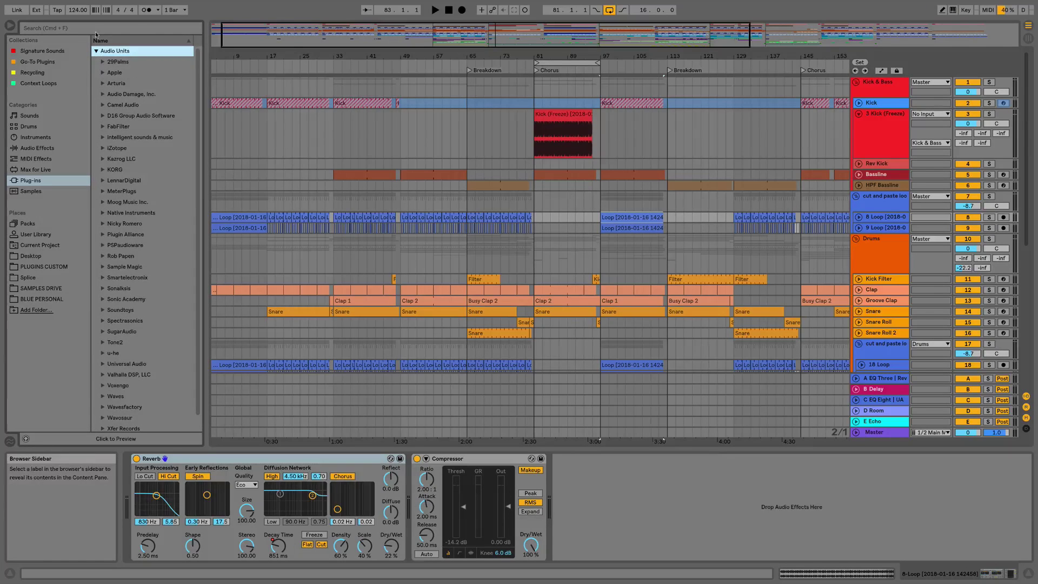
pyautogui.click(95, 51)
pyautogui.click(96, 52)
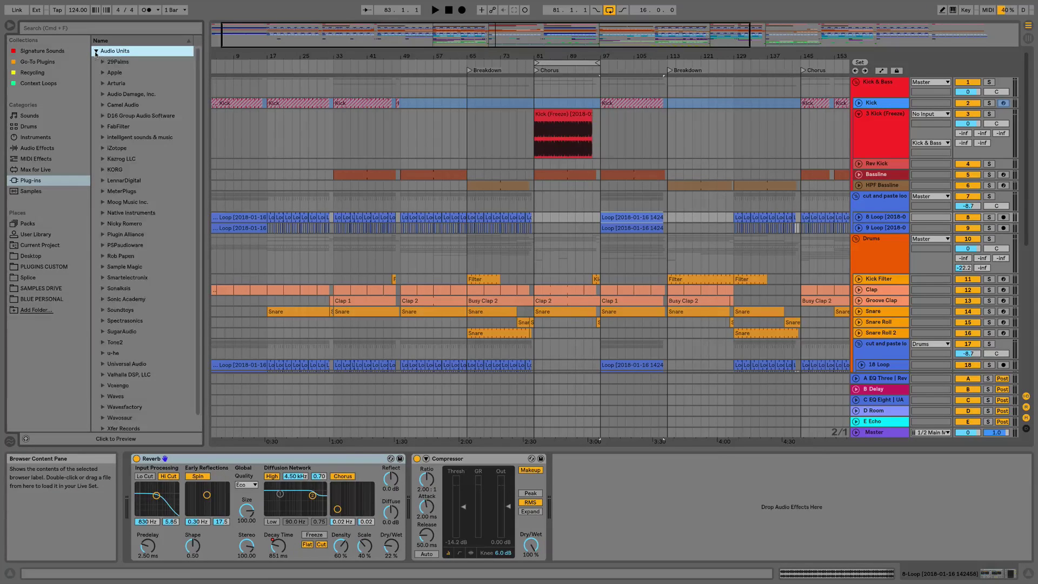
pyautogui.click(102, 214)
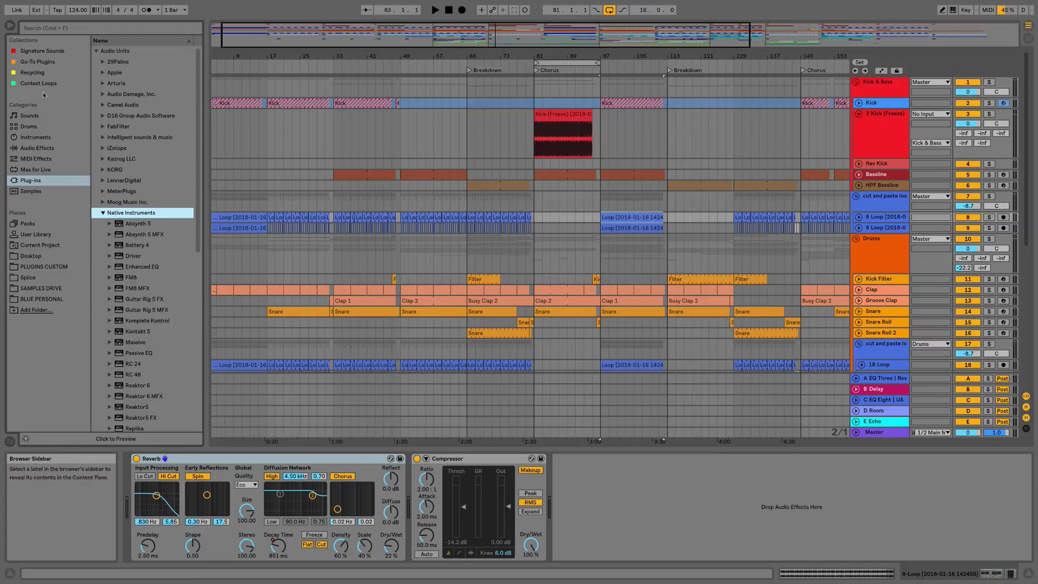
# - Pick Massive, FM8, Komplete Kontrol, Operator and Wavetable for the Go-To Plugins collection
pyautogui.scroll(-6, 145, 281)
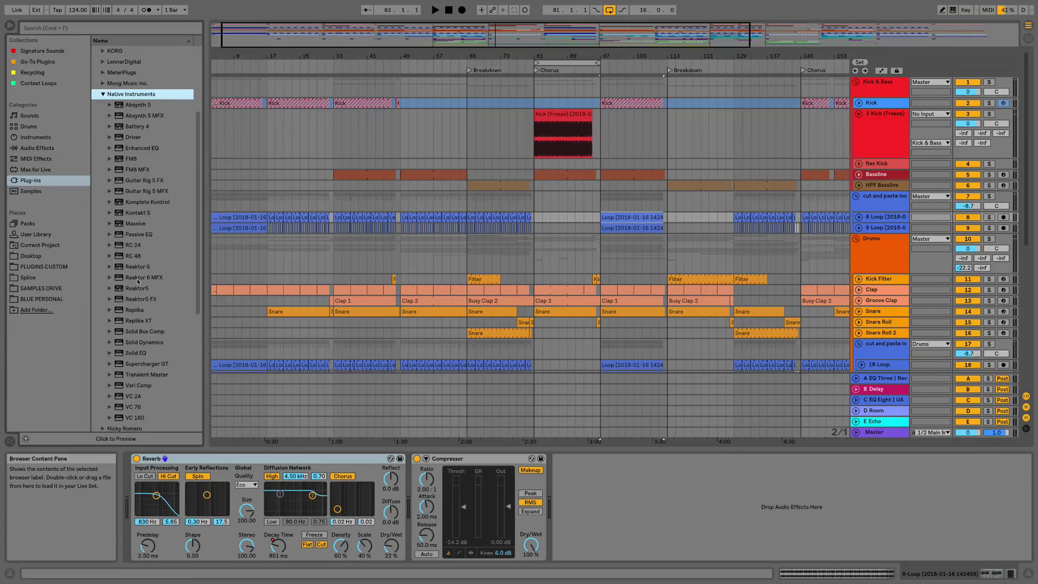
pyautogui.click(133, 225)
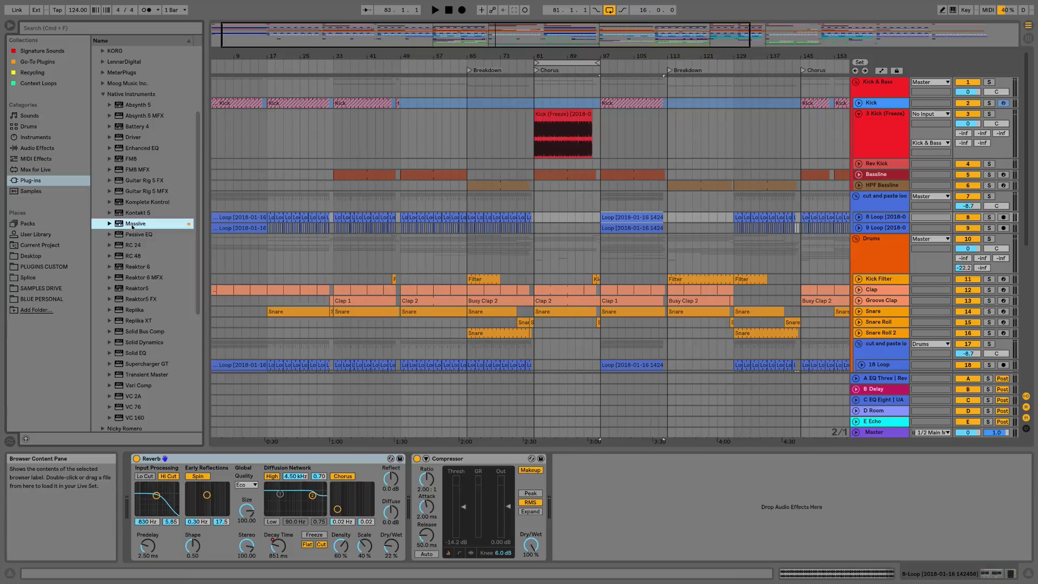
pyautogui.scroll(-3, 132, 226)
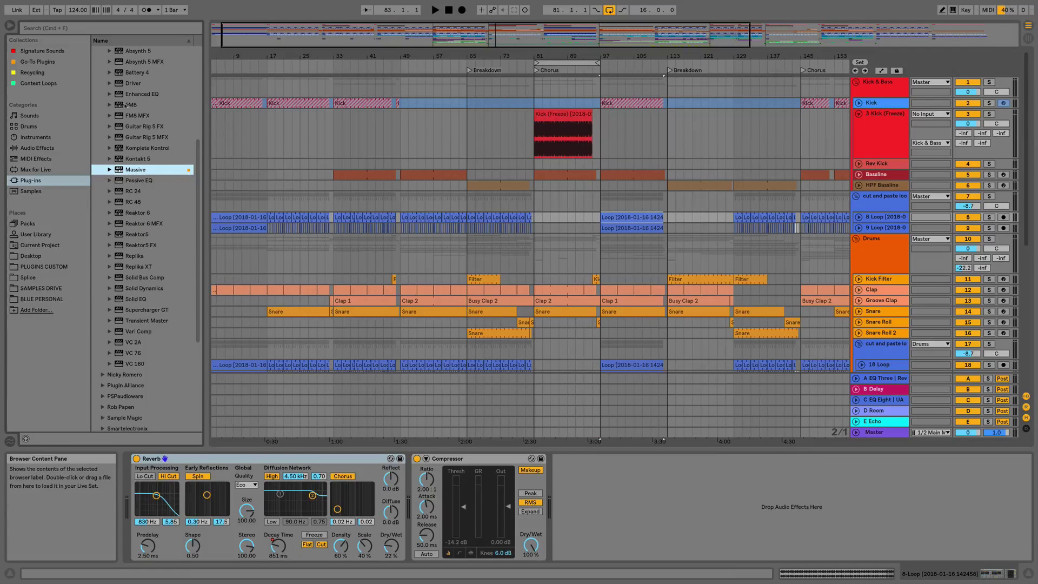
pyautogui.click(131, 106)
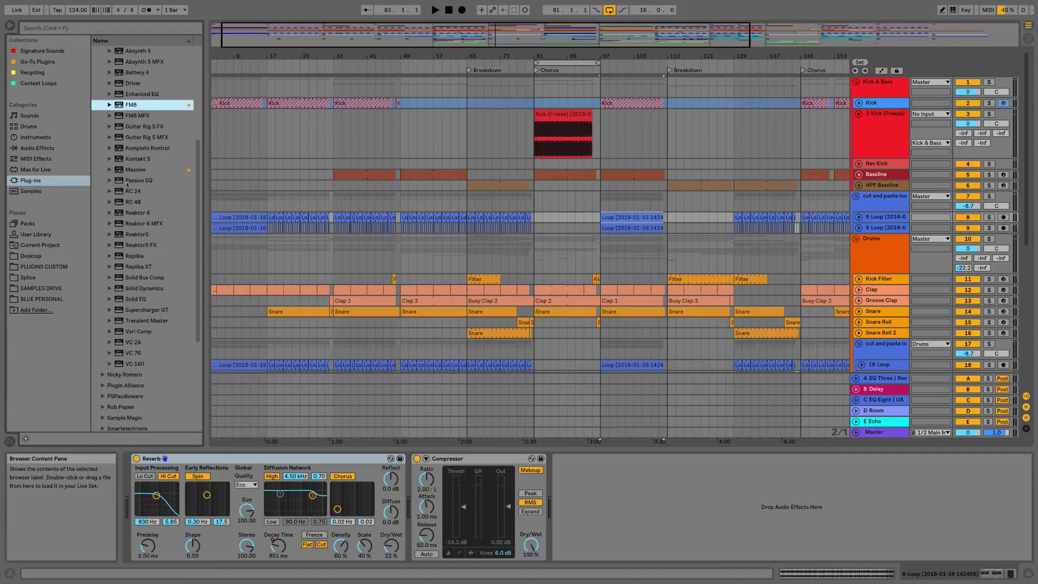
pyautogui.scroll(3, 134, 262)
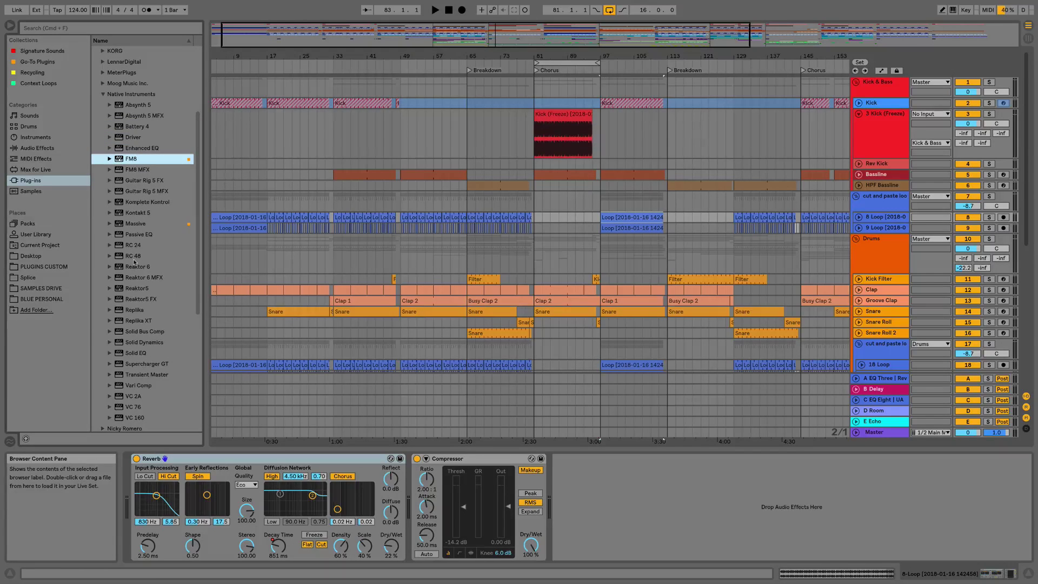
pyautogui.click(138, 202)
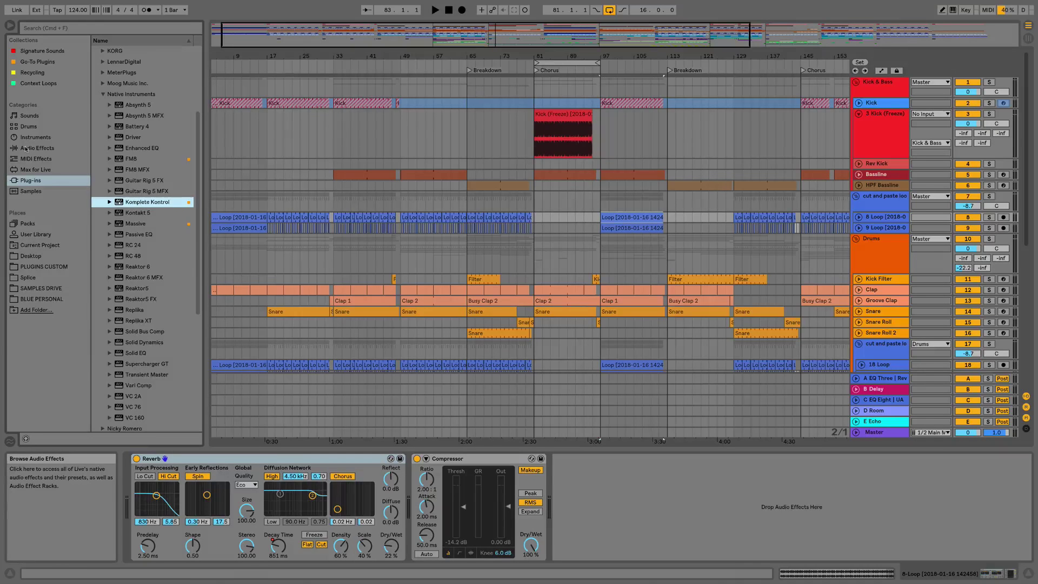
pyautogui.click(32, 137)
pyautogui.click(118, 97)
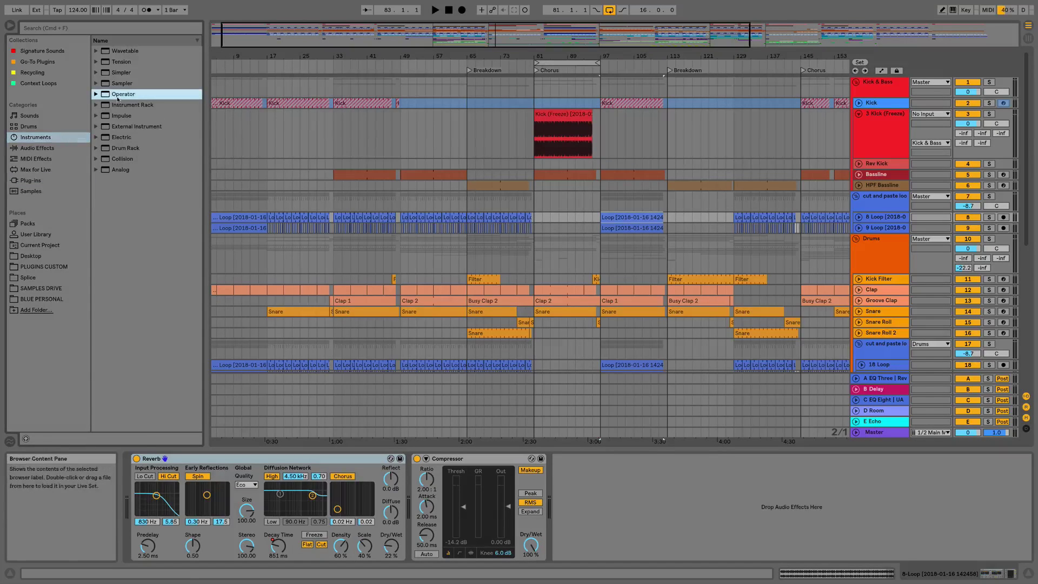
pyautogui.click(122, 51)
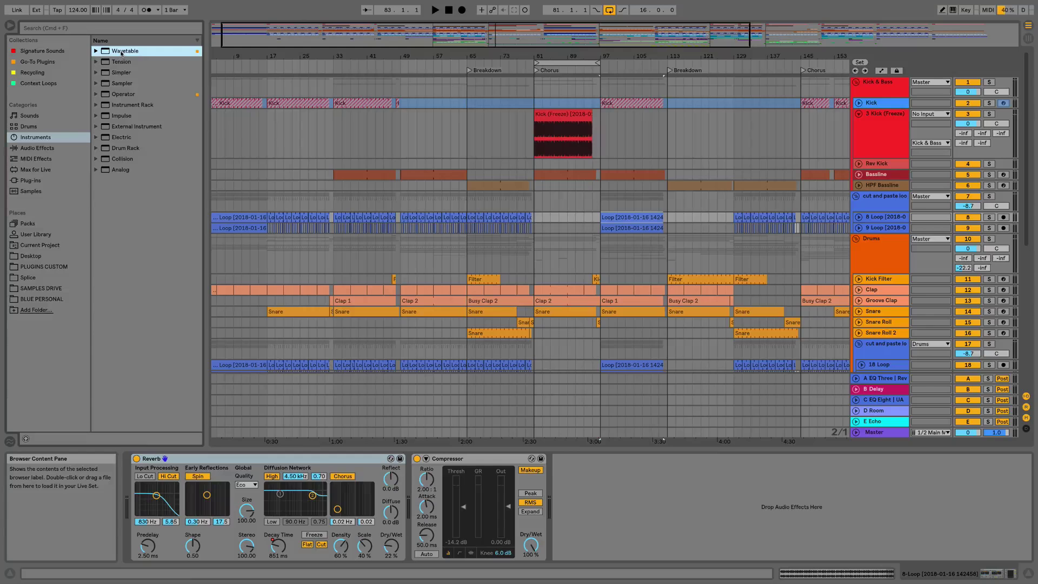
# - View Go-To Plugins and Recycling, ending back on Go-To Plugins
pyautogui.click(38, 62)
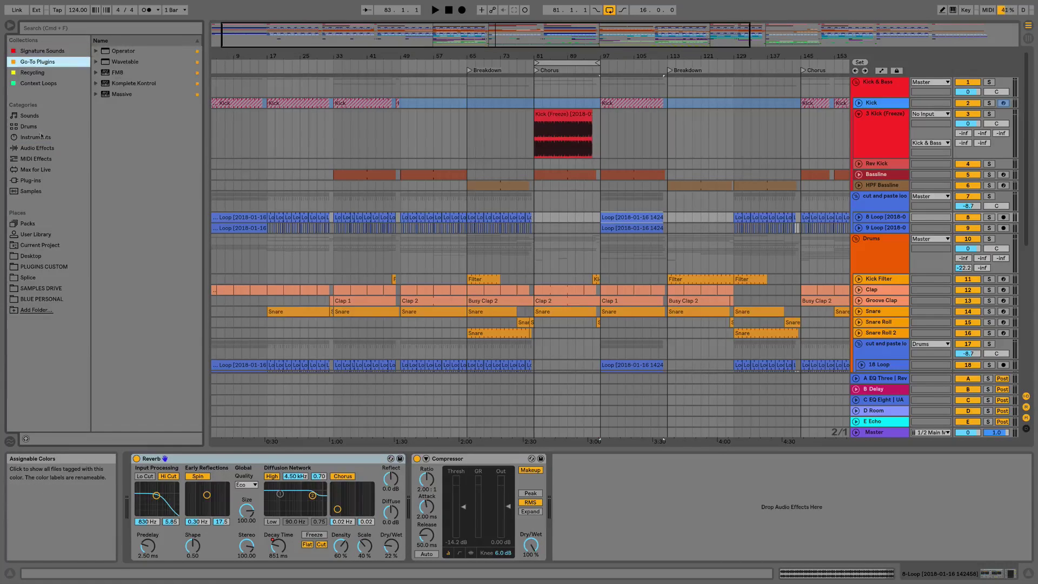
pyautogui.click(36, 73)
pyautogui.press('Down')
pyautogui.click(37, 73)
pyautogui.click(39, 63)
# - From the Signature Sounds collection, loop bars 17–33 on Kick (Freeze), play, then browse SAMPLES DRIVE
pyautogui.click(39, 54)
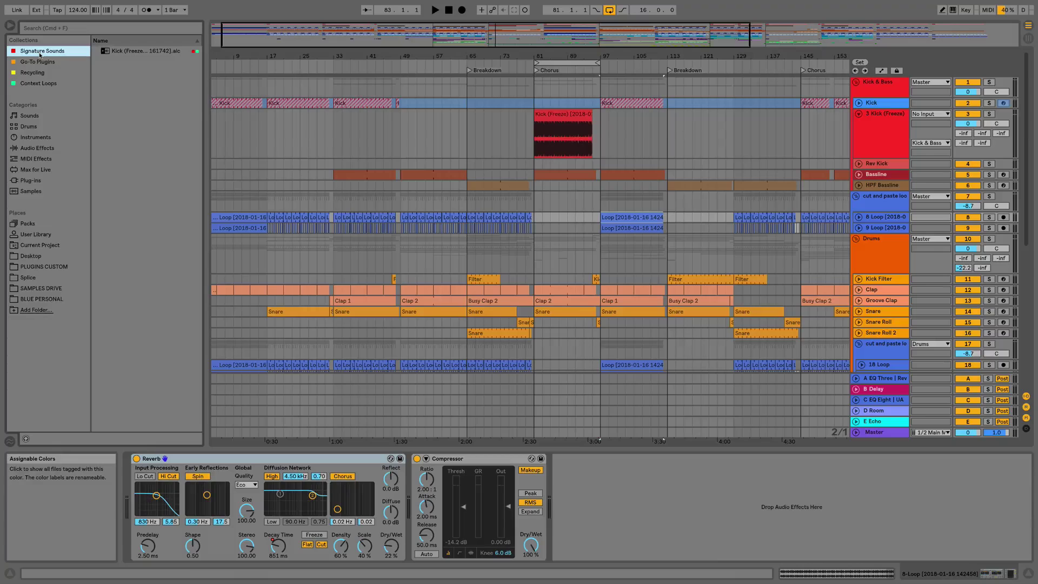
pyautogui.hscroll(-1, 303, 103)
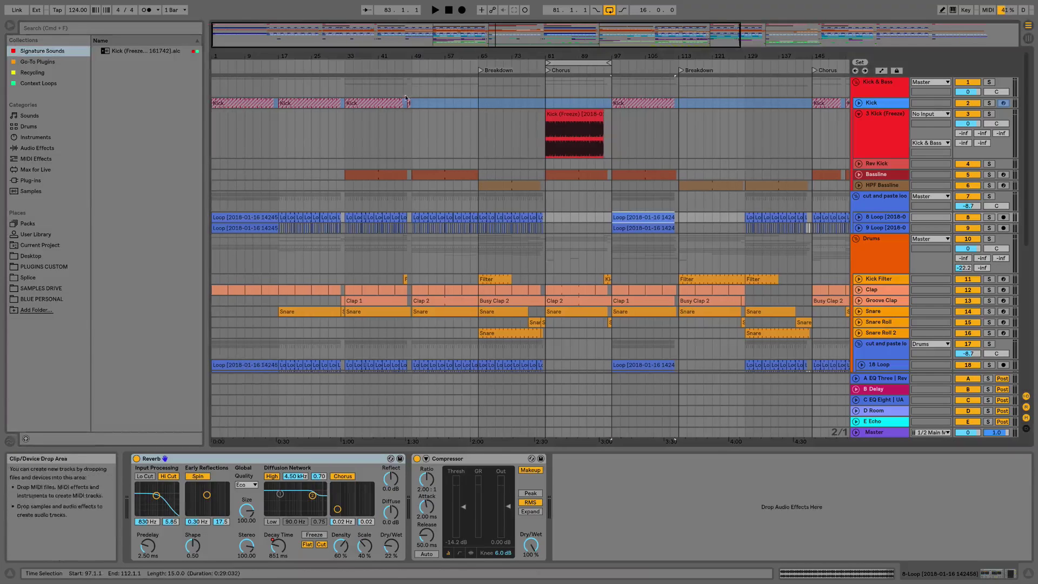
pyautogui.moveTo(279, 131); pyautogui.dragTo(343, 132)
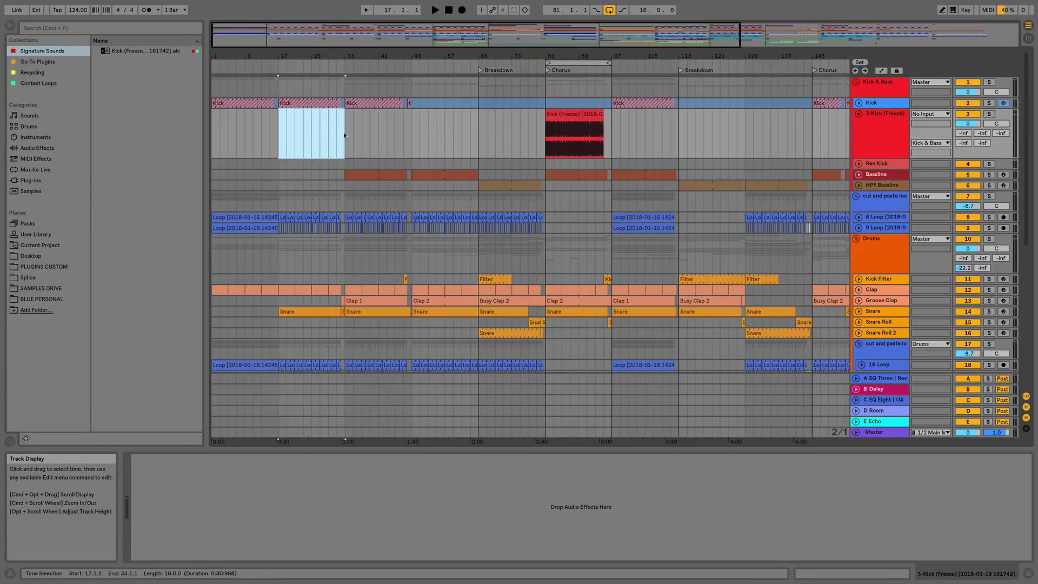
pyautogui.hotkey('ctrl', 'l')
pyautogui.press('space')
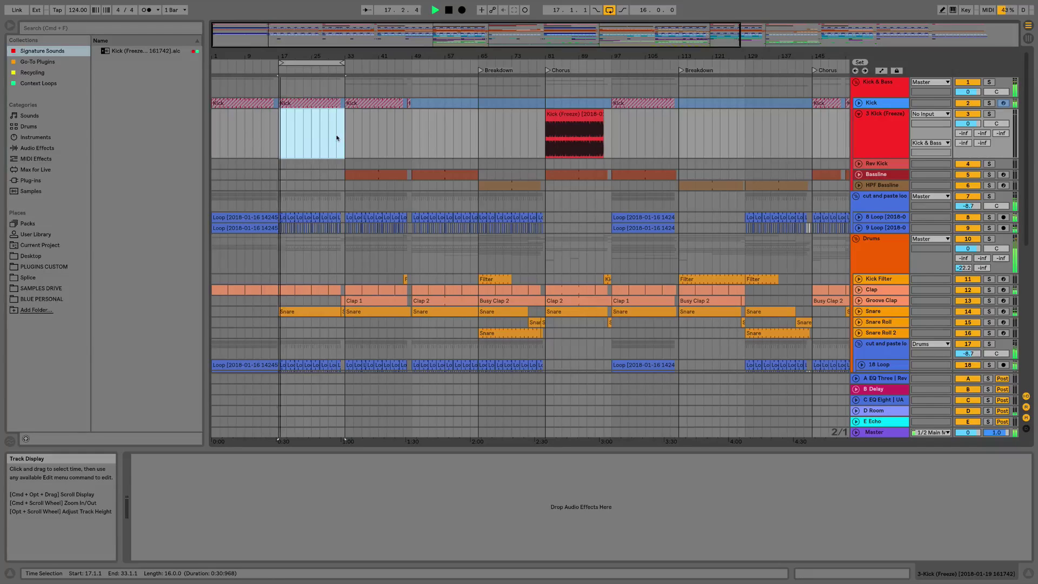
pyautogui.click(41, 289)
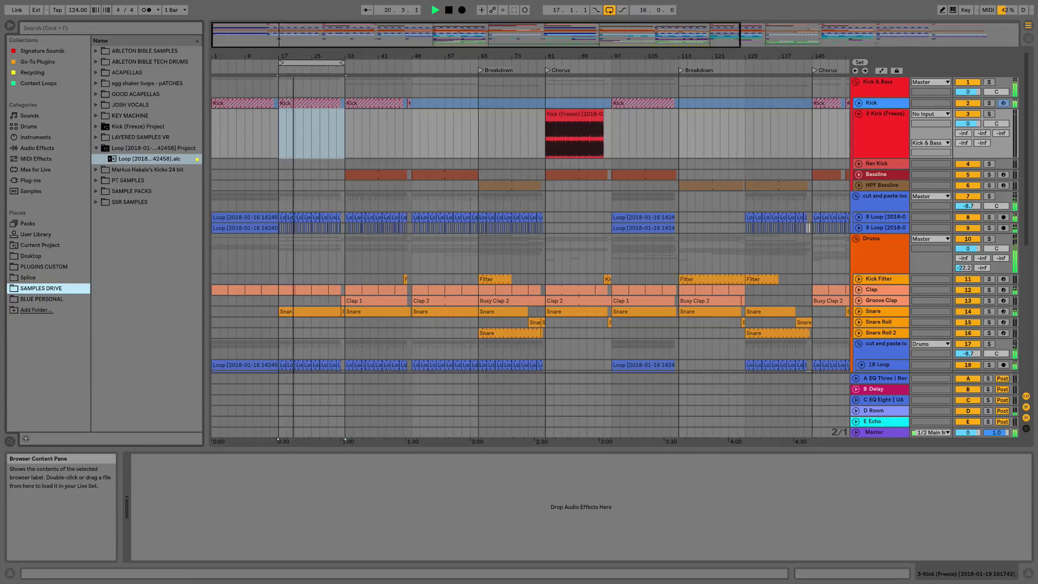
# - In BLUE PERSONAL, expand DRUM LOOPS and preview clap, hats and full drum loops
pyautogui.click(49, 299)
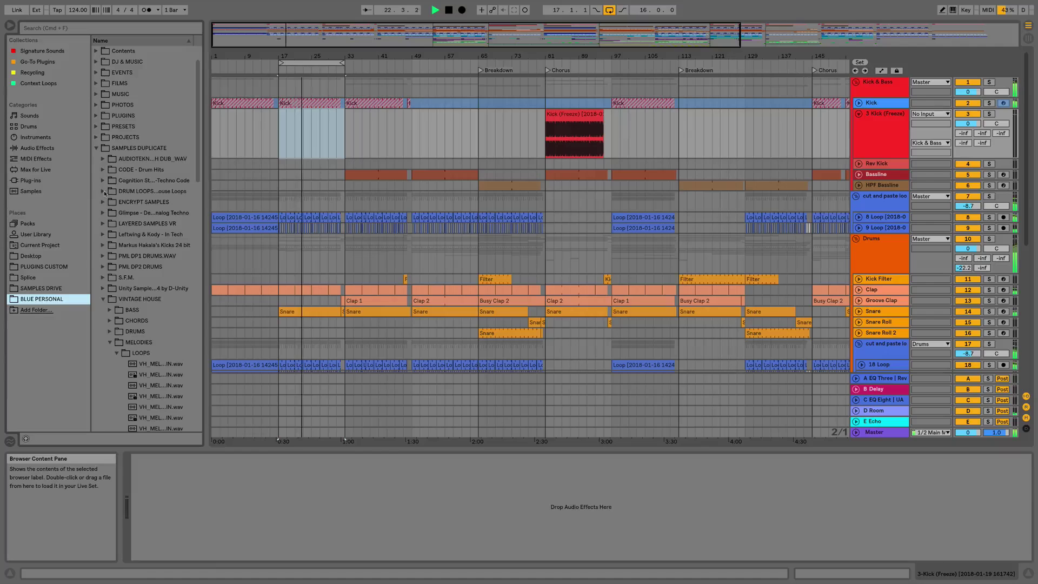
pyautogui.click(103, 192)
pyautogui.scroll(1, 104, 193)
pyautogui.click(147, 309)
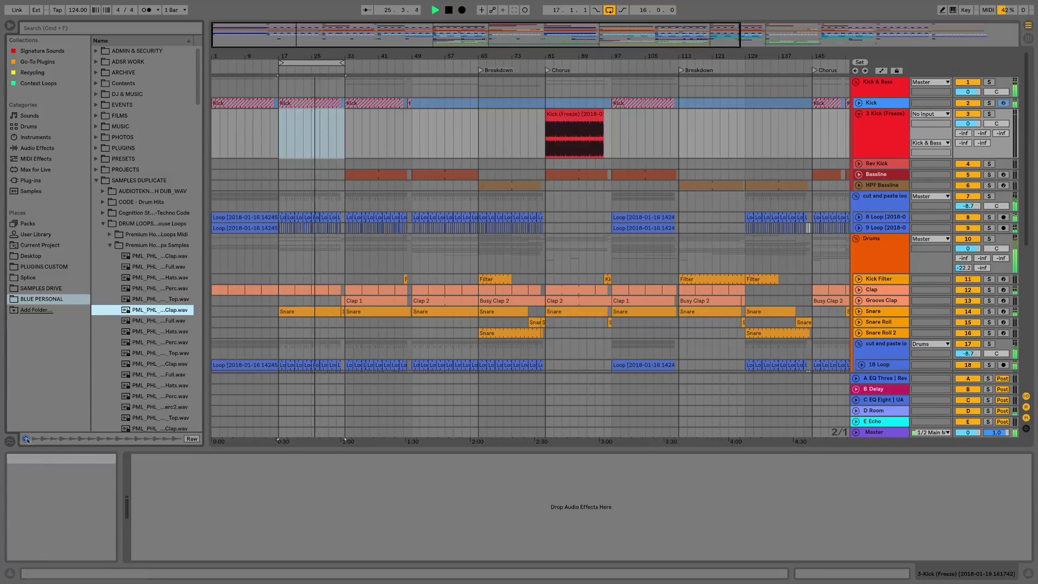
pyautogui.press('Down')
pyautogui.press('Down')
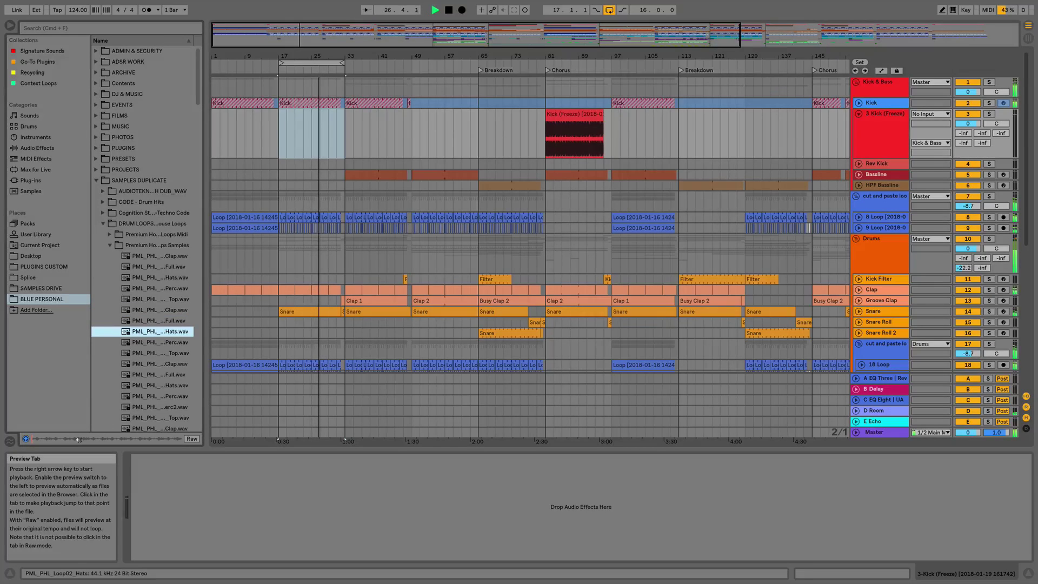
pyautogui.click(161, 386)
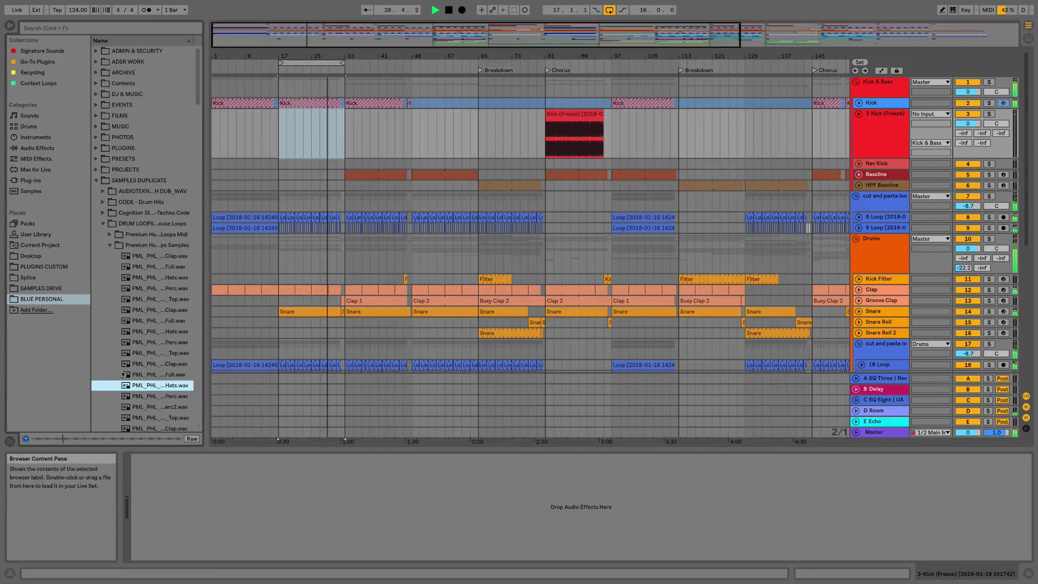
pyautogui.scroll(-3, 124, 374)
pyautogui.click(122, 353)
pyautogui.scroll(-1, 120, 213)
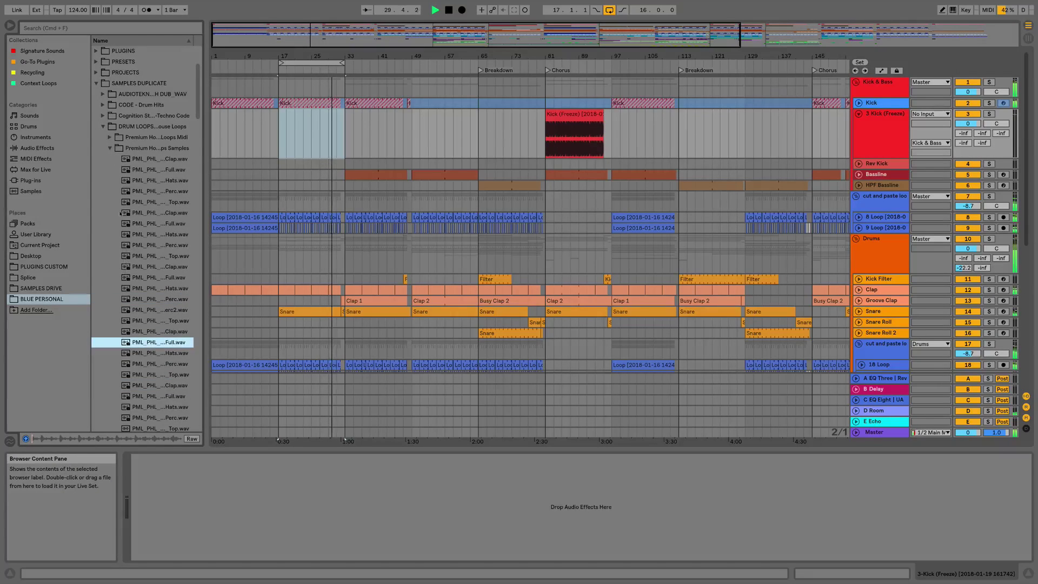
pyautogui.press('Down')
pyautogui.press('Down')
pyautogui.press('Left')
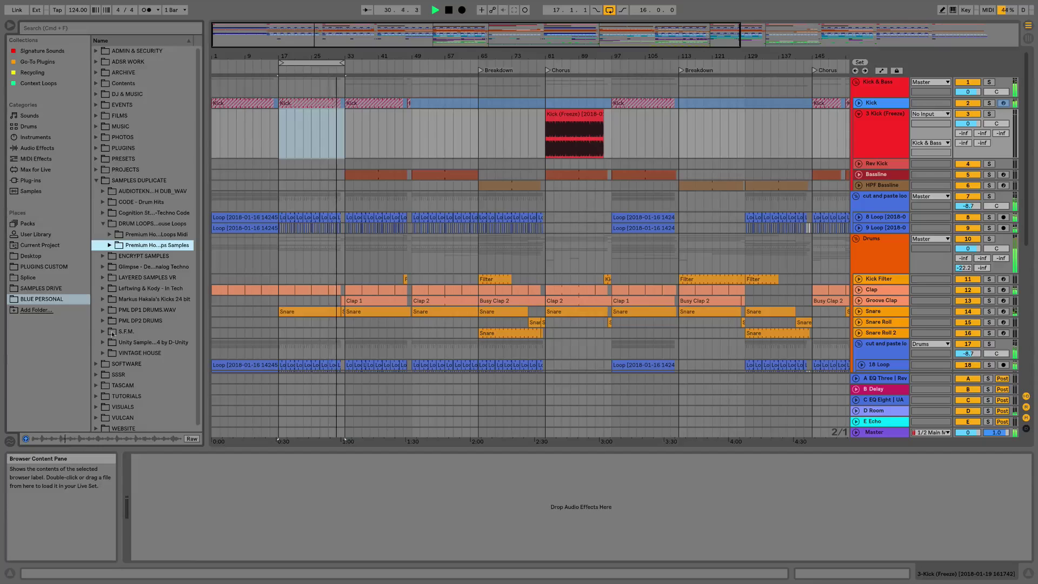
# - Preview several melody loops in turn, then switch to the Sounds category
pyautogui.scroll(-1, 113, 335)
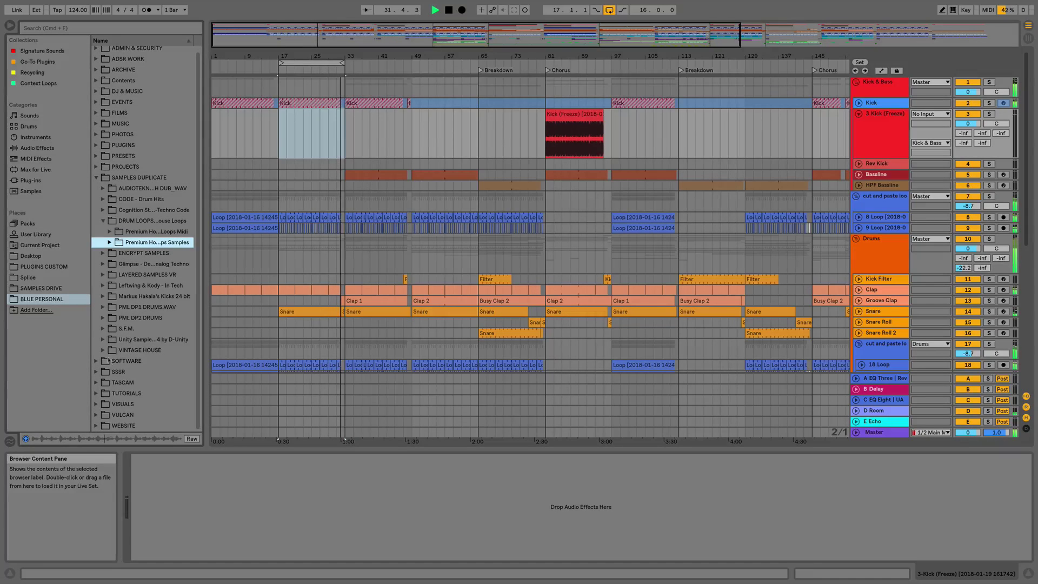
pyautogui.press('Right')
pyautogui.scroll(-6, 103, 346)
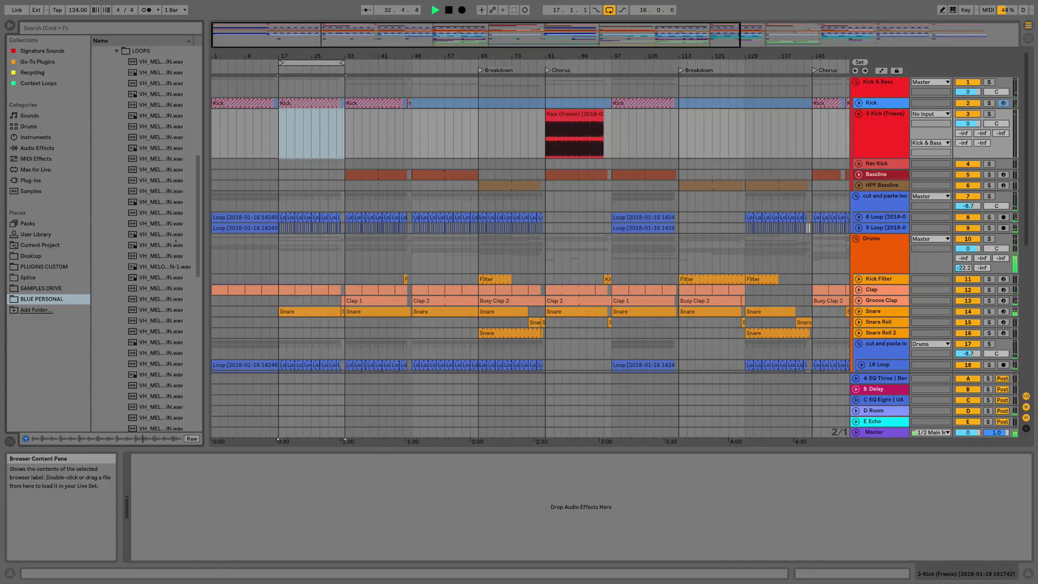
pyautogui.click(175, 235)
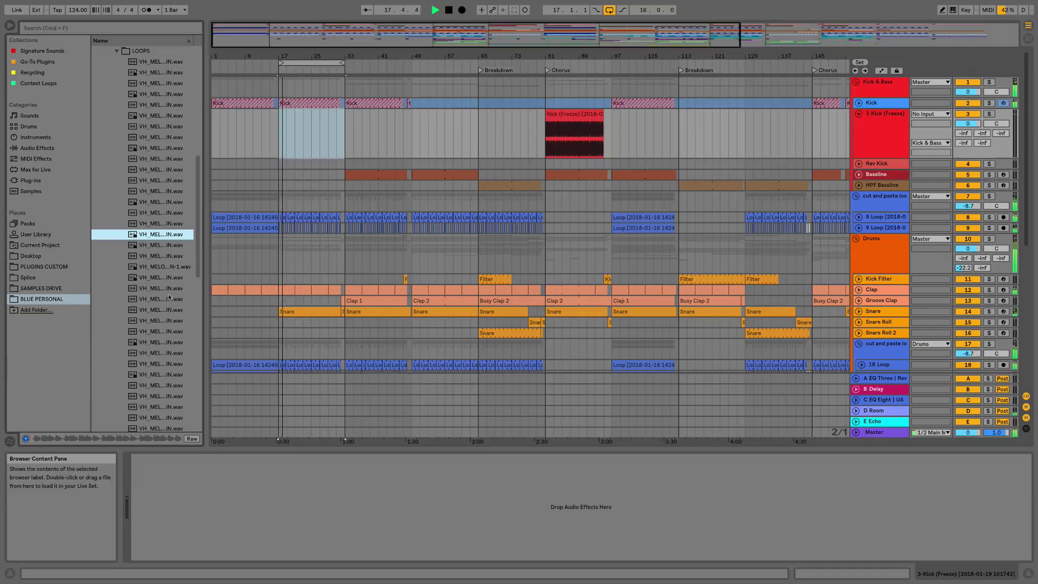
pyautogui.click(167, 225)
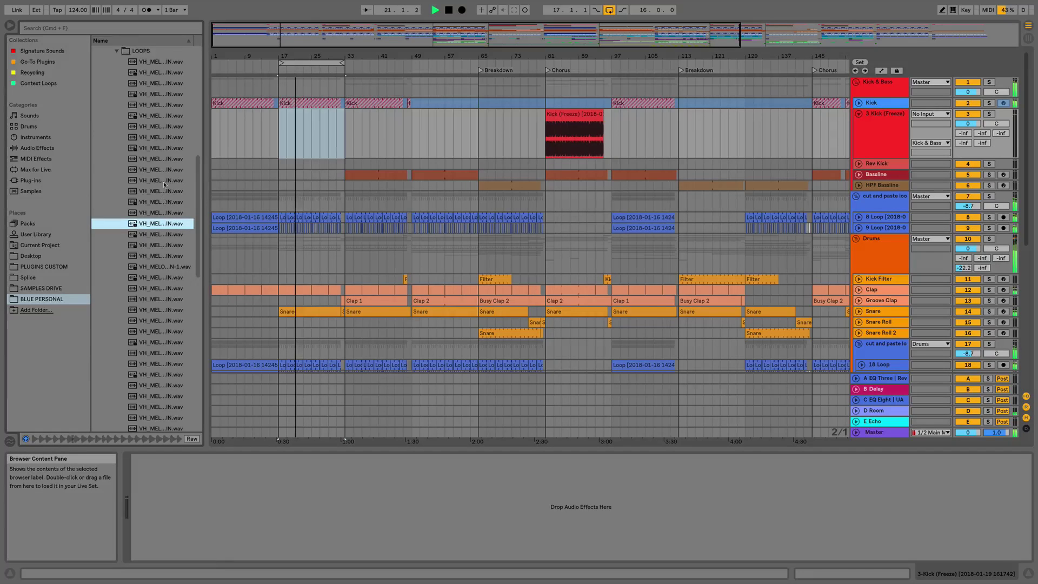
pyautogui.scroll(-4, 163, 181)
pyautogui.scroll(4, 163, 180)
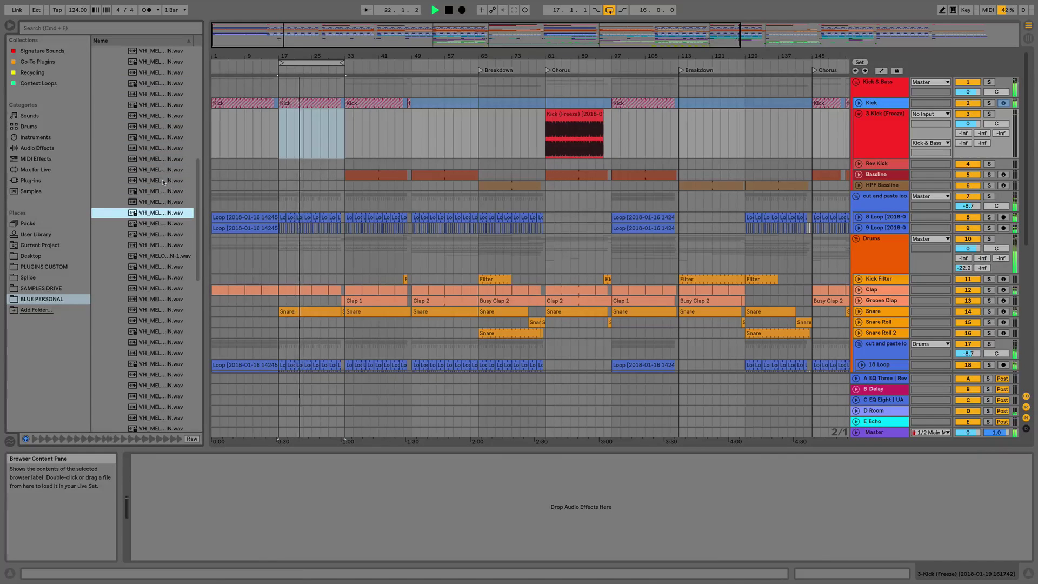
pyautogui.click(165, 201)
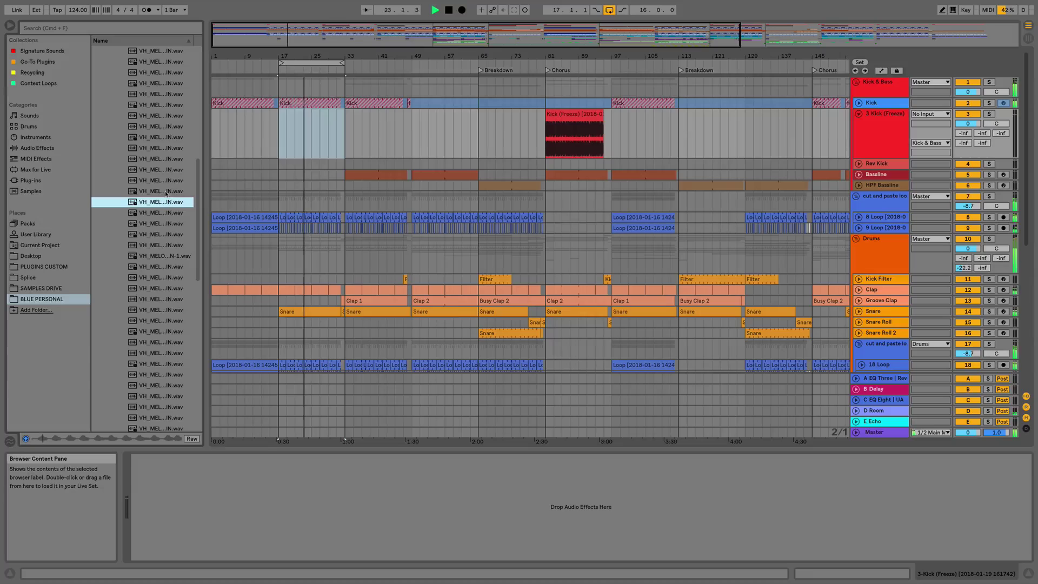
pyautogui.click(166, 192)
pyautogui.click(167, 170)
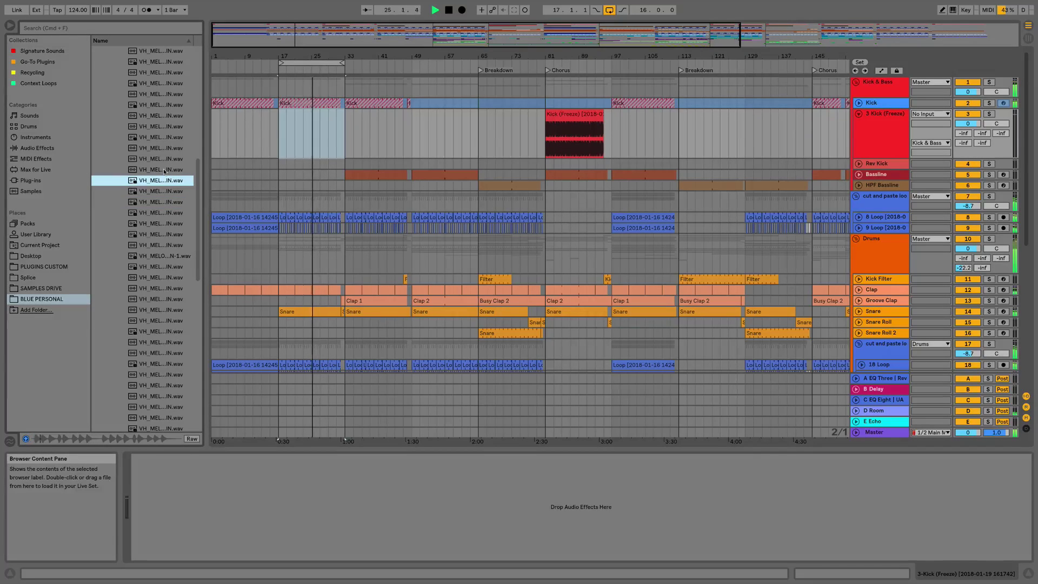
pyautogui.scroll(1, 151, 200)
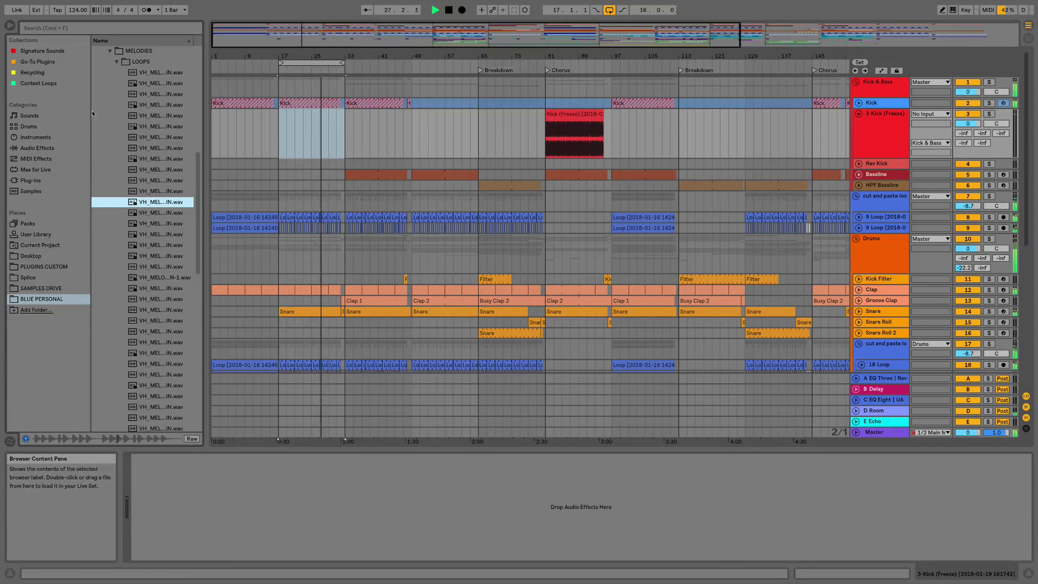
pyautogui.click(29, 116)
# - Show the Drums category, expand Drum Hits, and start playback from bar 17
pyautogui.click(27, 137)
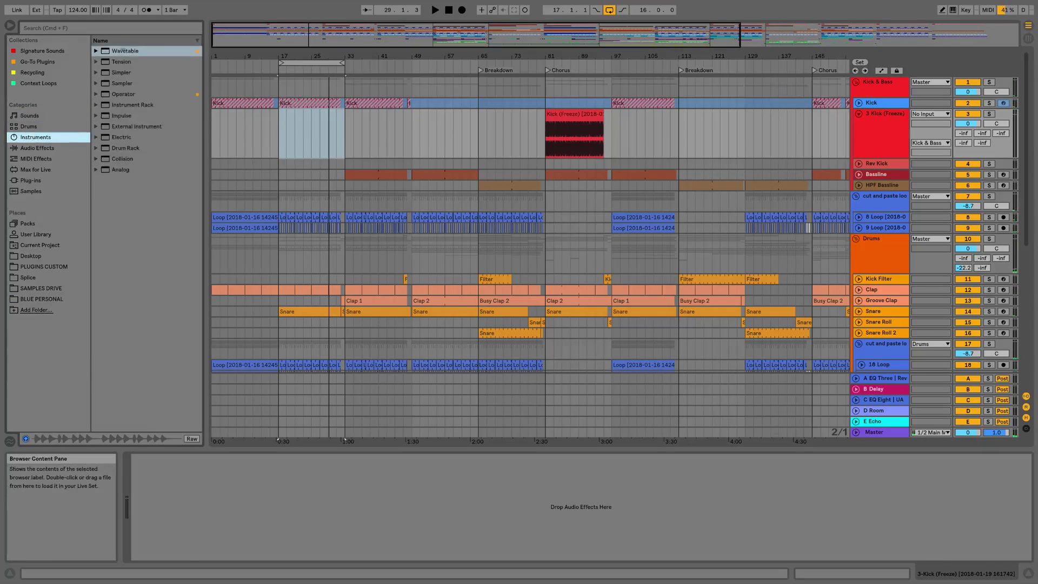
pyautogui.click(28, 126)
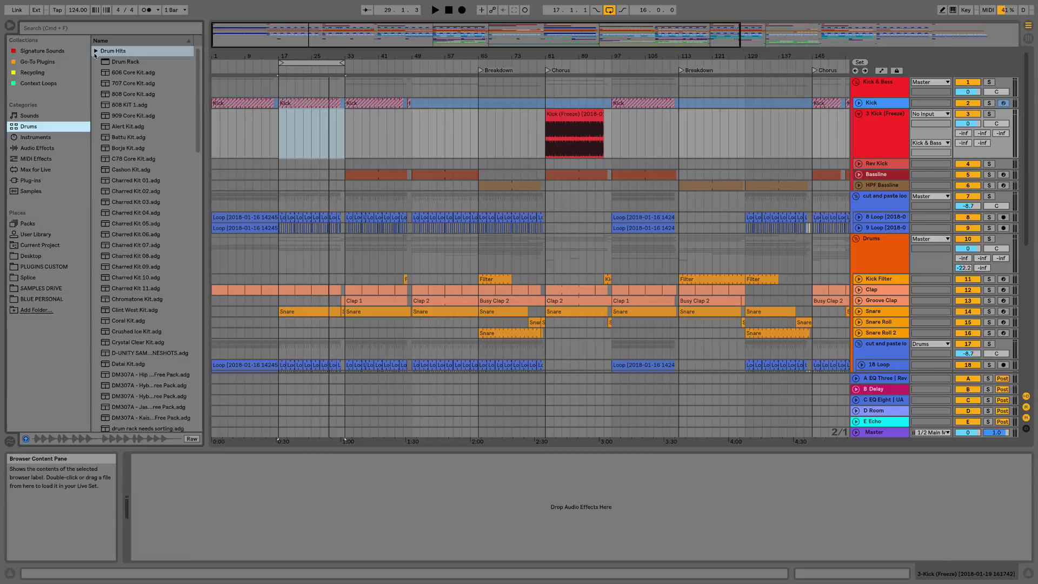
pyautogui.click(96, 51)
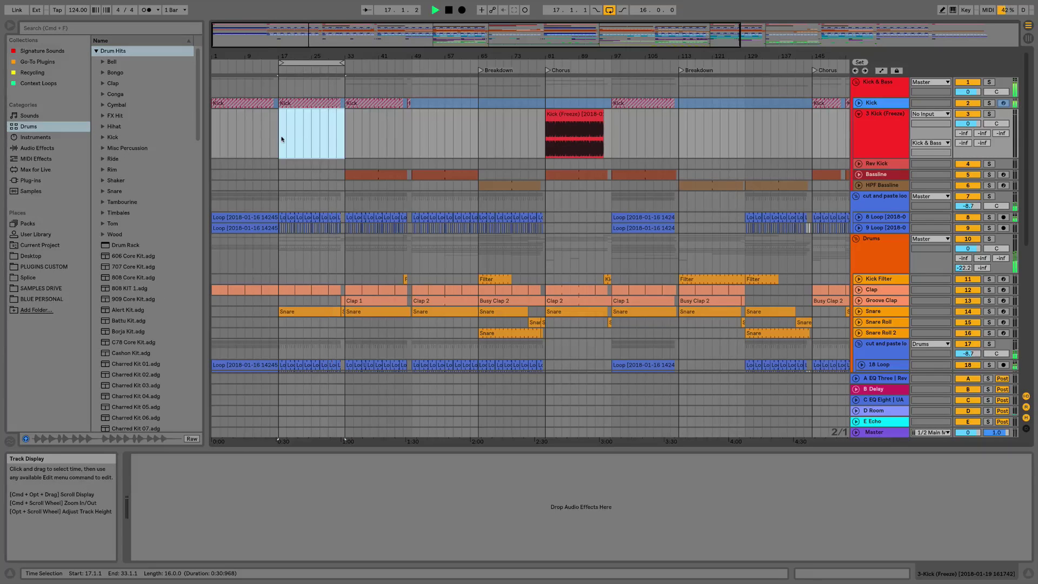
pyautogui.click(280, 139)
pyautogui.press('space')
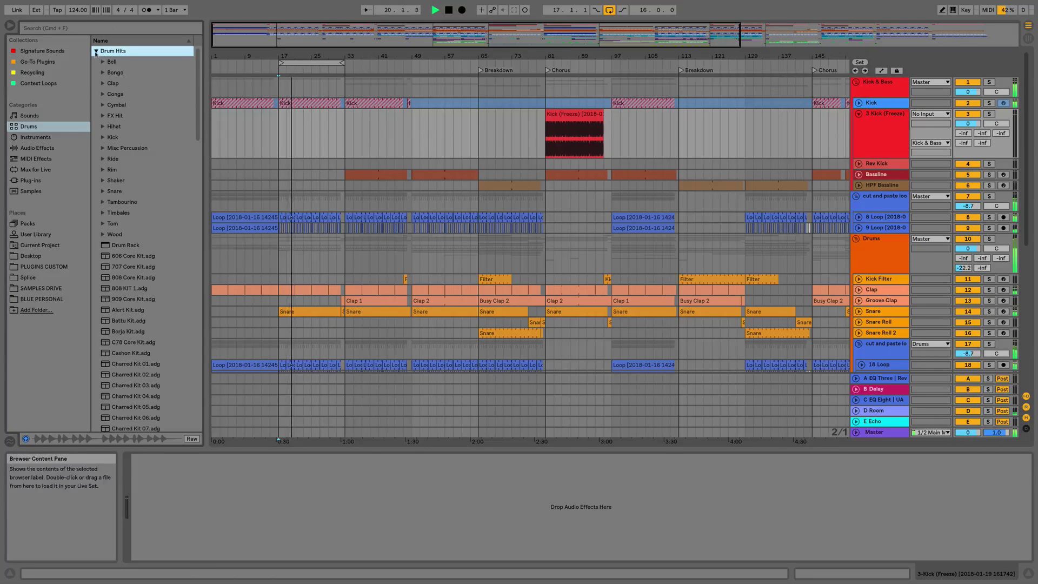
# - Audition the clap one-shots, including Clap Abstract Build and a reverse clap
pyautogui.click(102, 83)
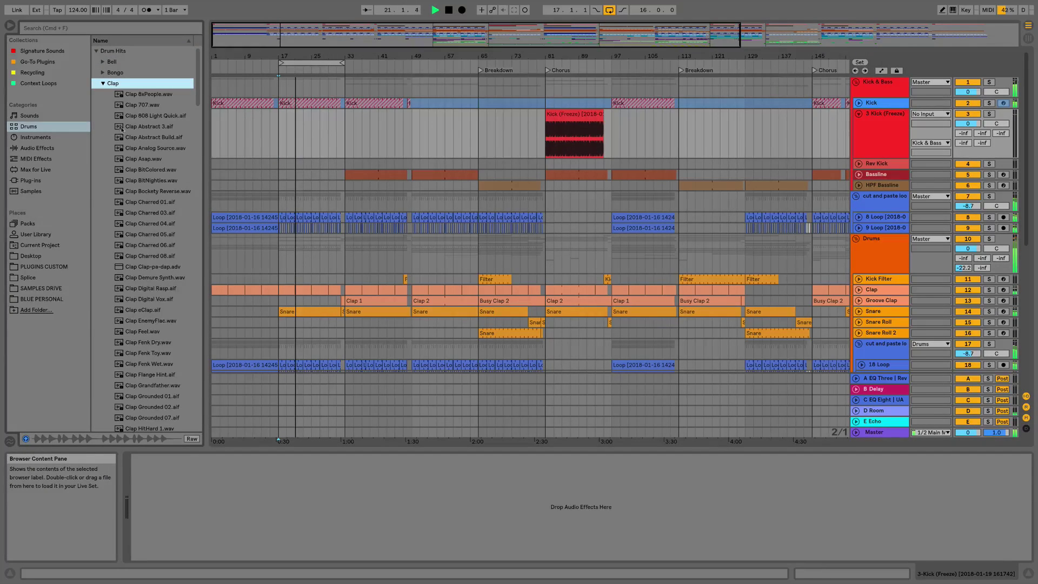
pyautogui.click(145, 139)
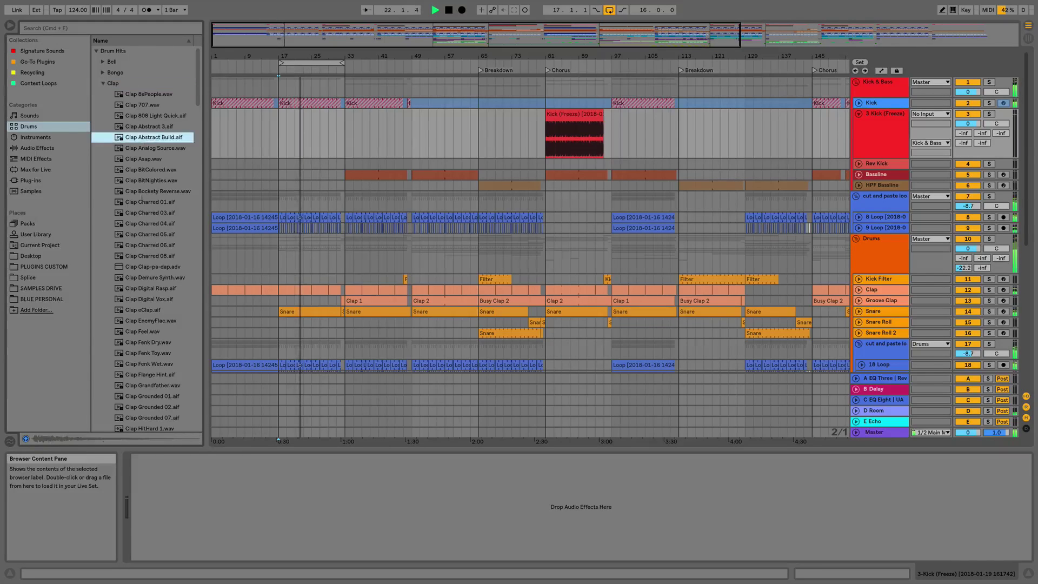
pyautogui.press('Down')
pyautogui.press('Down')
pyautogui.press('Down')
pyautogui.press('Down')
pyautogui.press('Down')
pyautogui.press('Down')
pyautogui.press('Down')
pyautogui.press('Down')
pyautogui.press('Down')
pyautogui.press('Down')
pyautogui.press('Down')
pyautogui.press('Down')
pyautogui.press('Down')
pyautogui.press('Down')
pyautogui.press('Down')
pyautogui.press('Down')
pyautogui.press('Down')
pyautogui.press('Down')
pyautogui.press('Down')
pyautogui.press('Down')
pyautogui.click(149, 192)
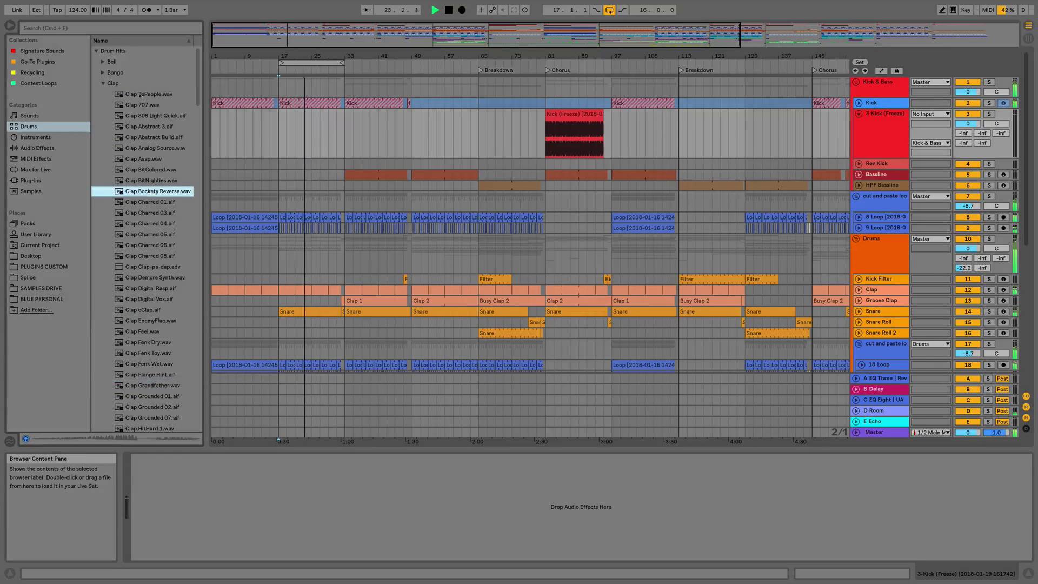
pyautogui.click(102, 83)
# - Audition Crash Feel, Crash Raged 05 and Cymbal 505 ASR from the Cymbal folder
pyautogui.click(102, 105)
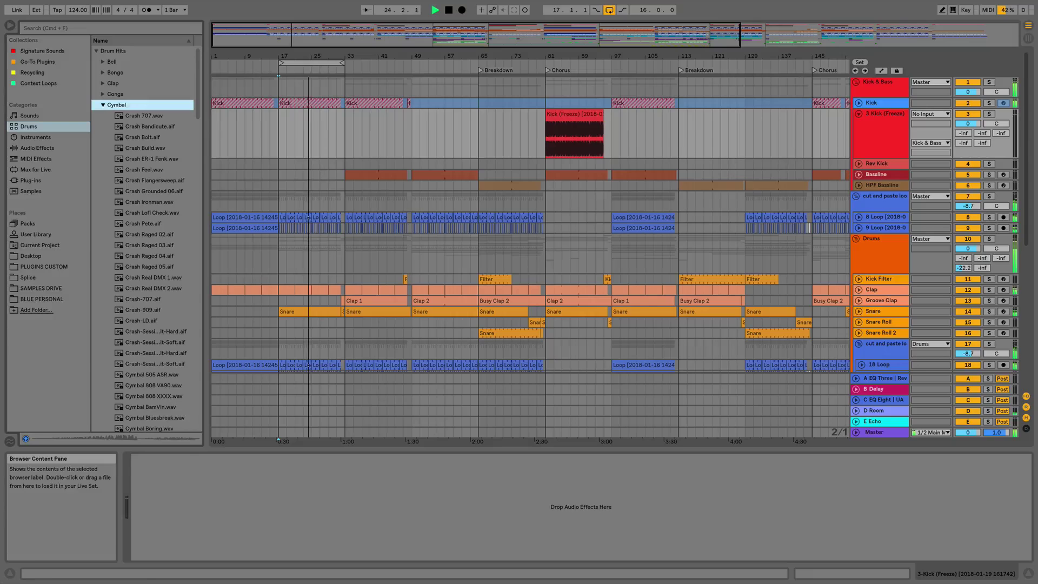
pyautogui.click(145, 169)
pyautogui.click(150, 266)
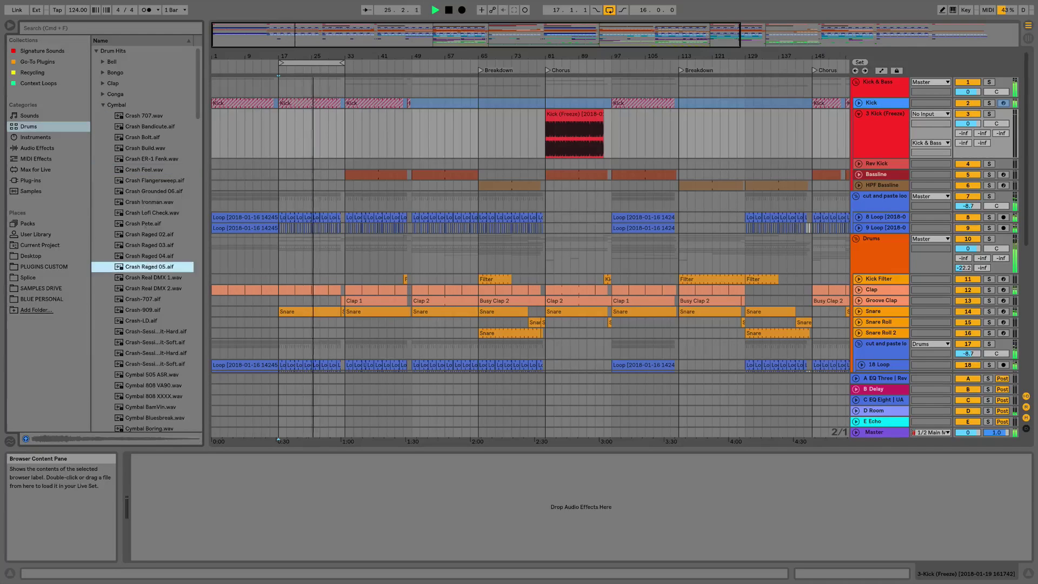
pyautogui.click(153, 374)
pyautogui.click(104, 105)
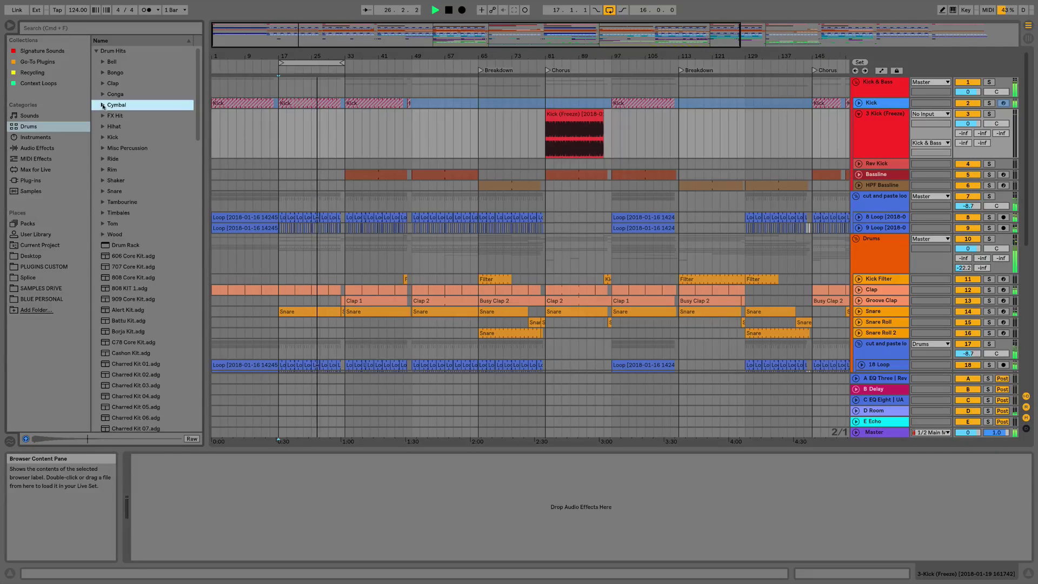
# - Expand Bongo and preview the Low Open-Hard, High Open-Soft and Bongo-C78-Hi one-shots
pyautogui.click(103, 73)
pyautogui.click(128, 106)
pyautogui.click(129, 94)
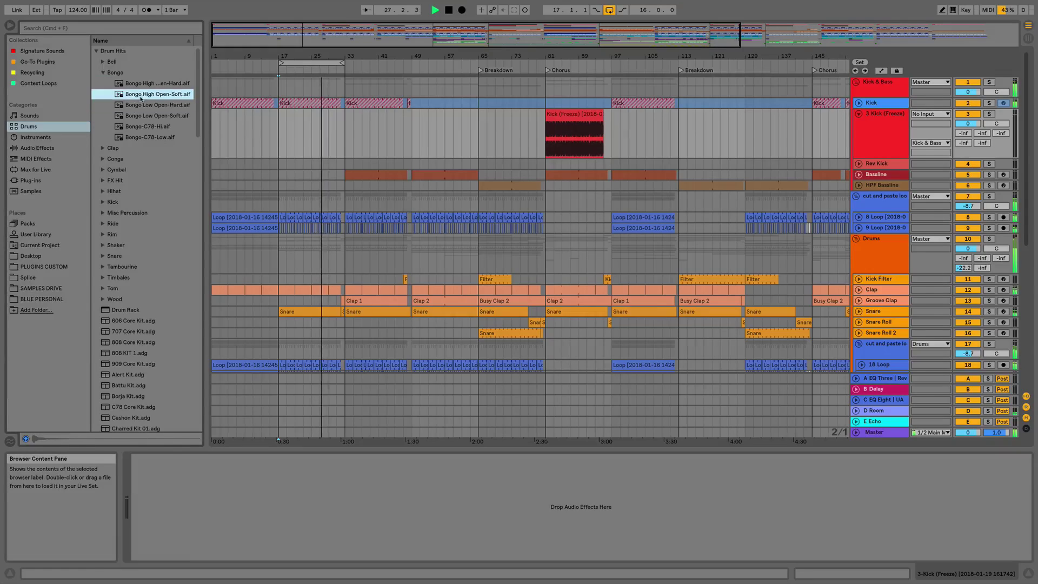
pyautogui.click(141, 127)
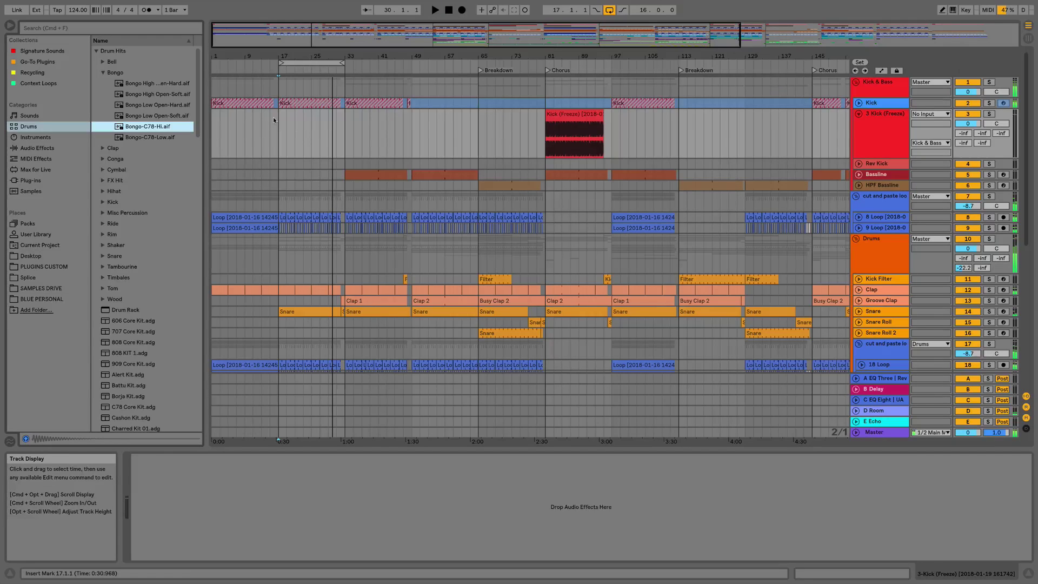
pyautogui.click(152, 105)
pyautogui.click(152, 95)
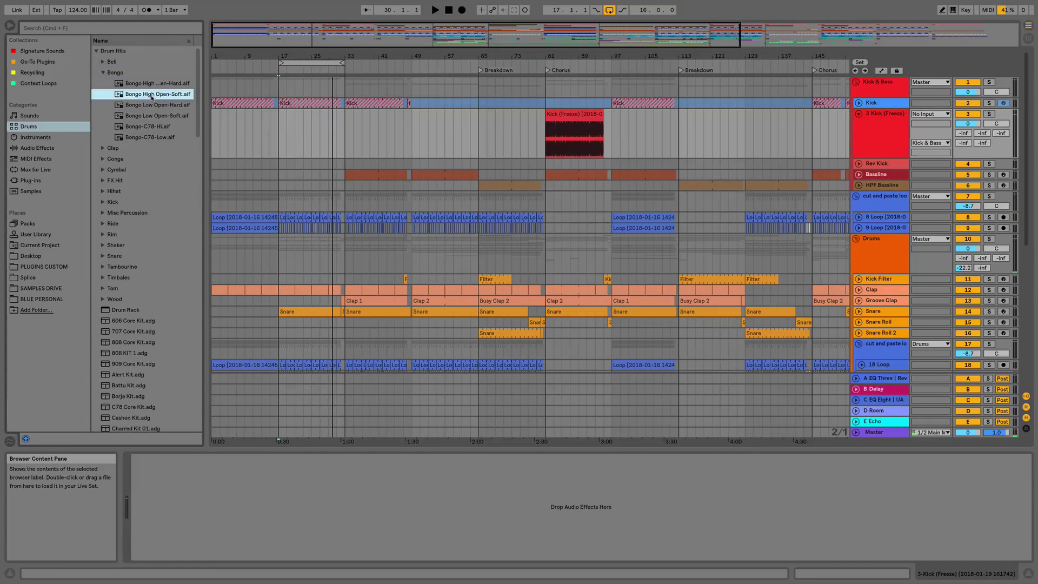
pyautogui.click(152, 127)
pyautogui.click(152, 94)
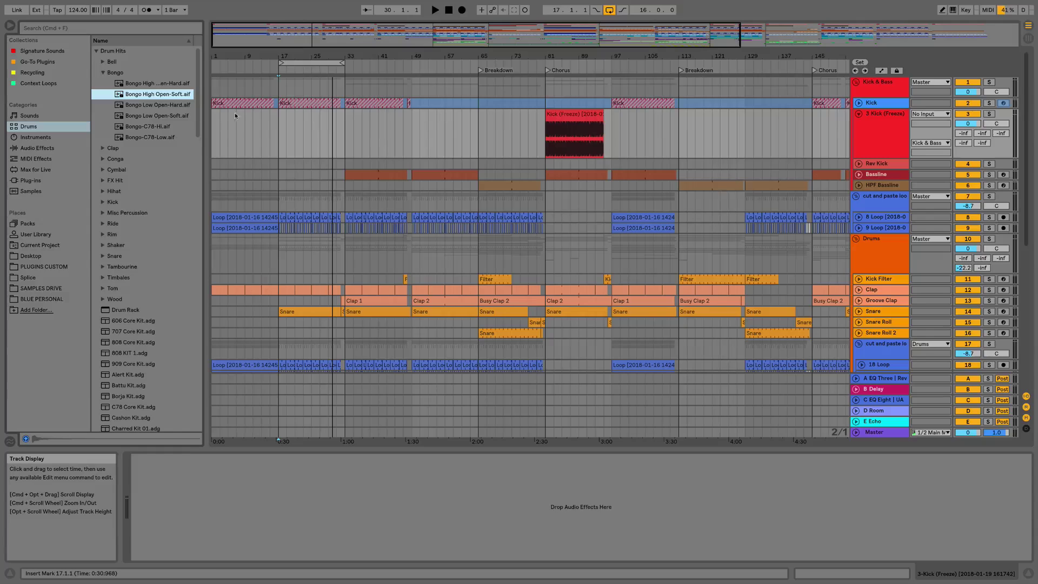
# - Restart the arrangement and audition each bongo one-shot over the song, then collapse Bongo
pyautogui.press('space')
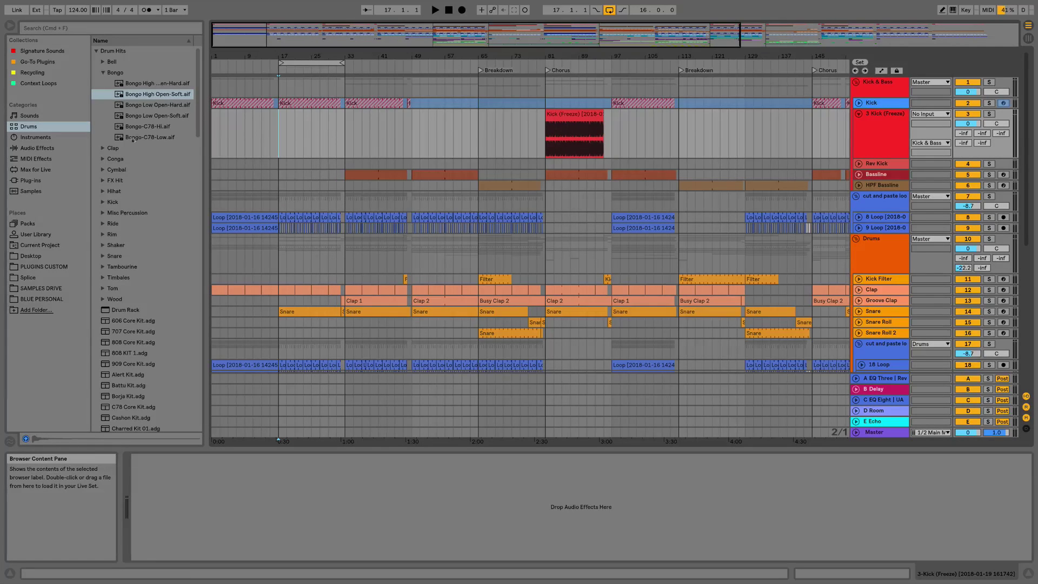
pyautogui.press('space')
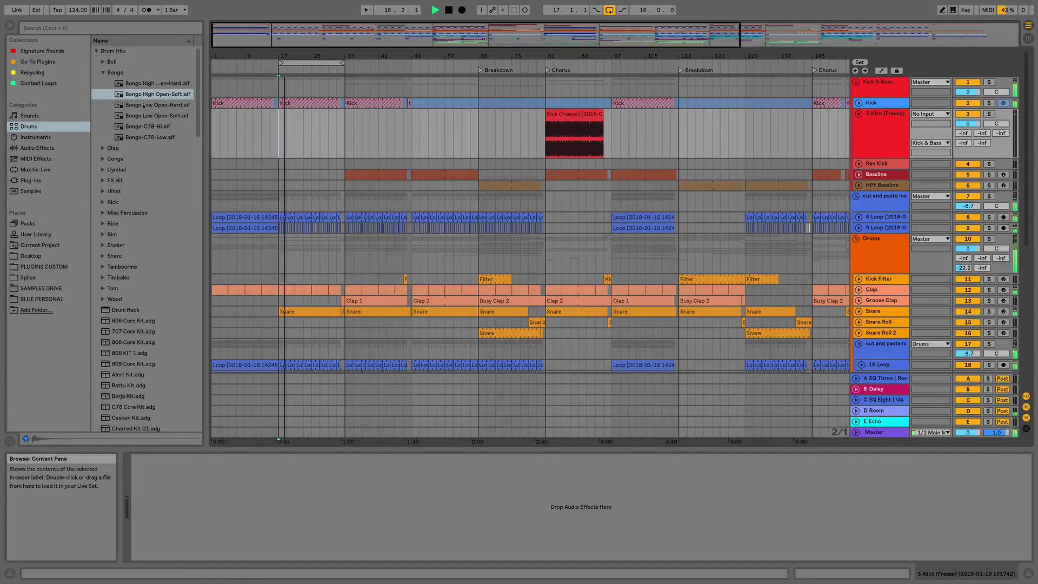
pyautogui.click(145, 105)
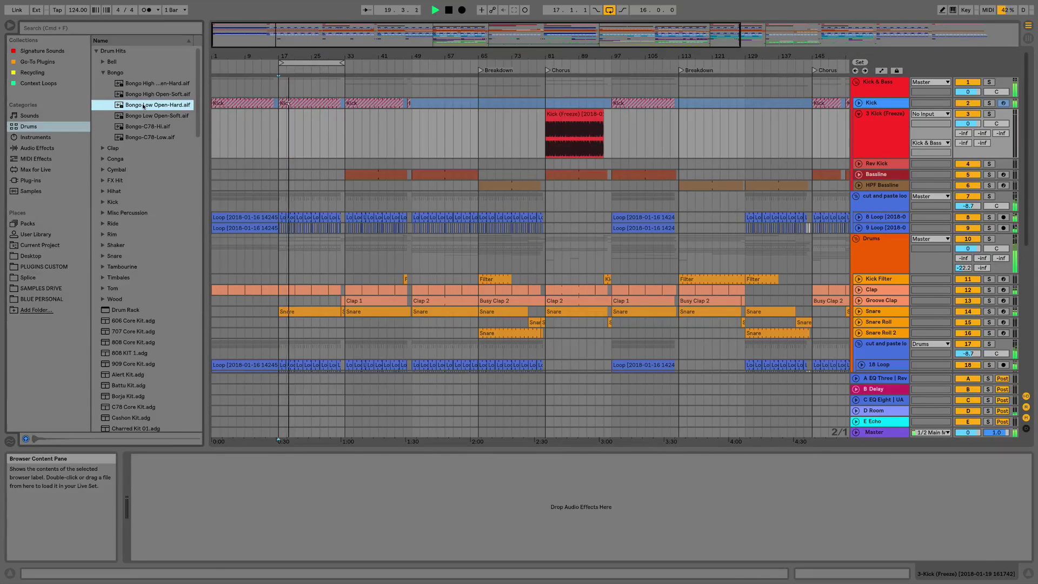
pyautogui.click(138, 116)
pyautogui.click(138, 137)
pyautogui.click(138, 83)
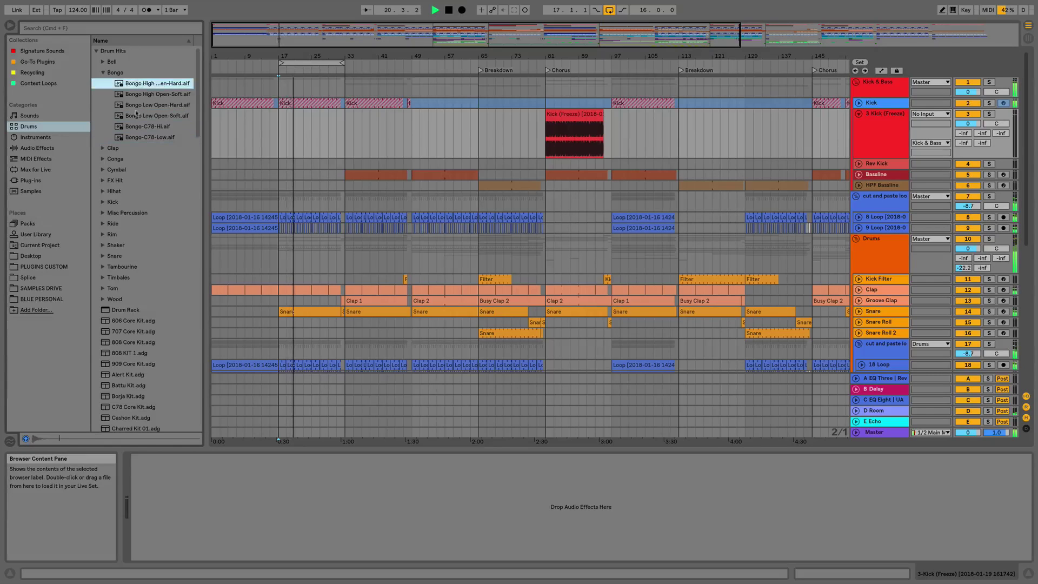
pyautogui.click(137, 116)
pyautogui.click(137, 137)
pyautogui.click(135, 105)
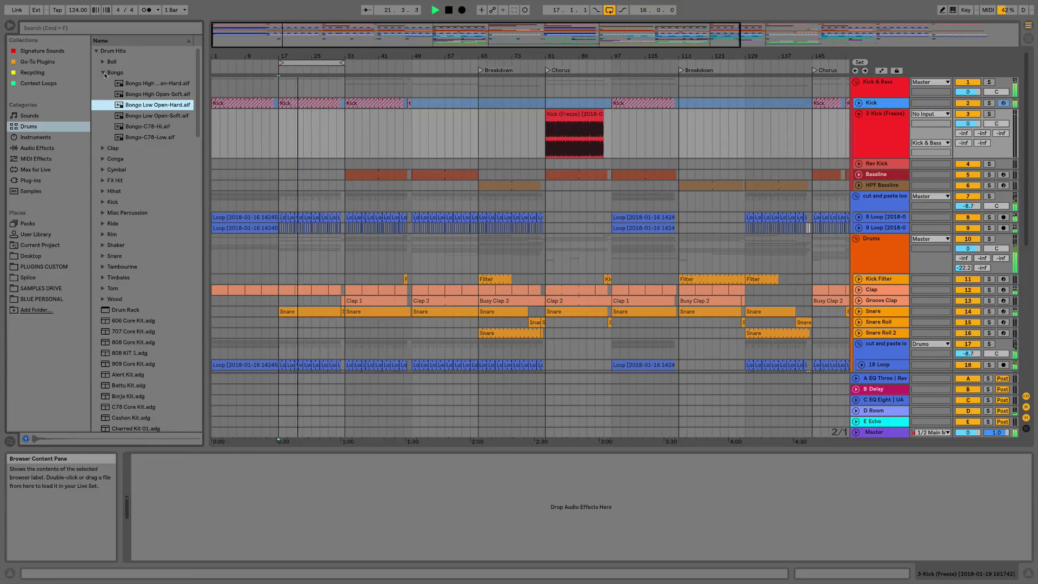
pyautogui.click(103, 74)
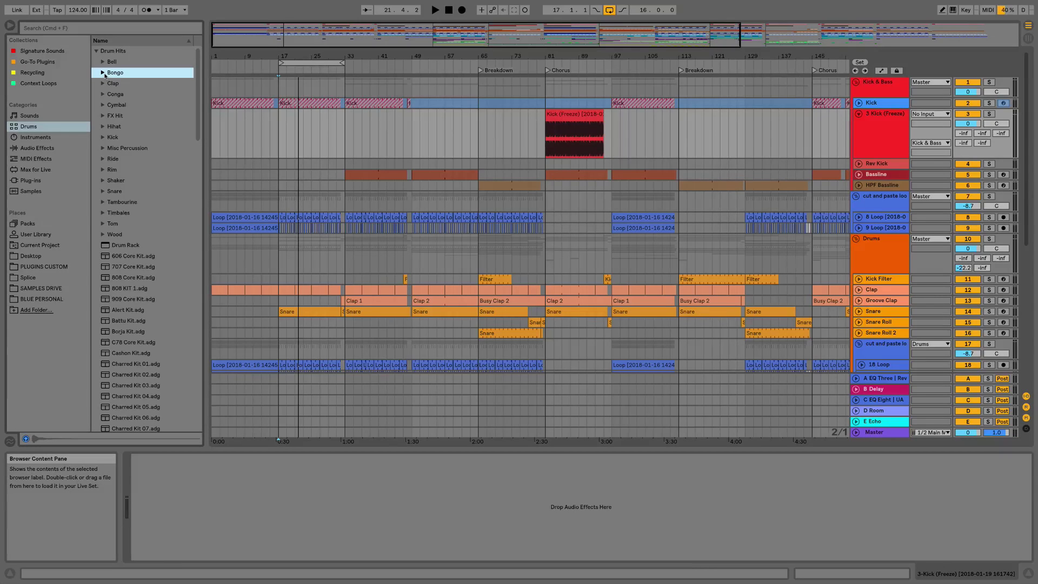
# - Browse the SAMPLES DRIVE, Splice, PLUGINS CUSTOM and BLUE PERSONAL places
pyautogui.scroll(-3, 104, 75)
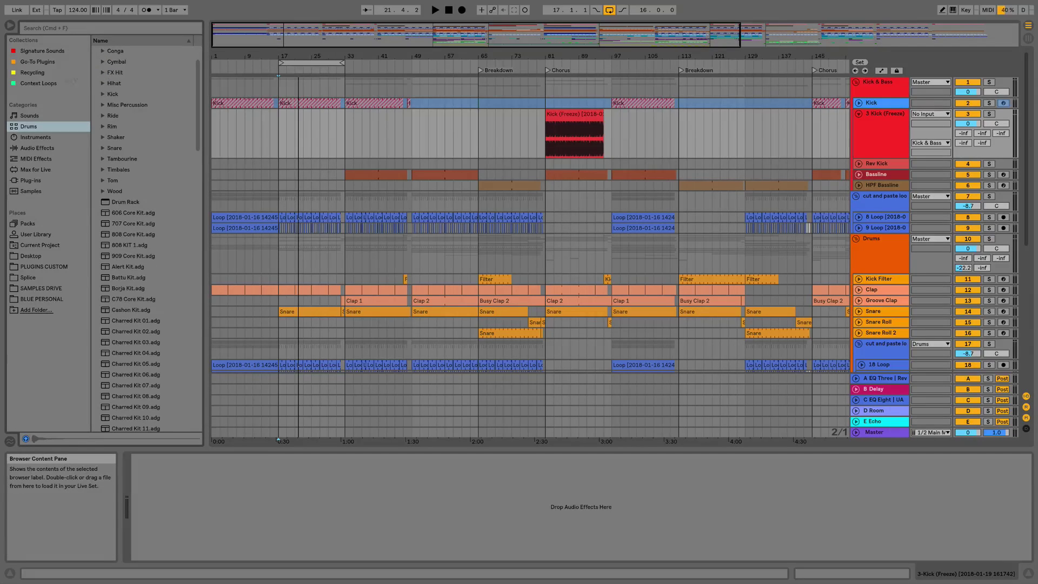
pyautogui.click(35, 289)
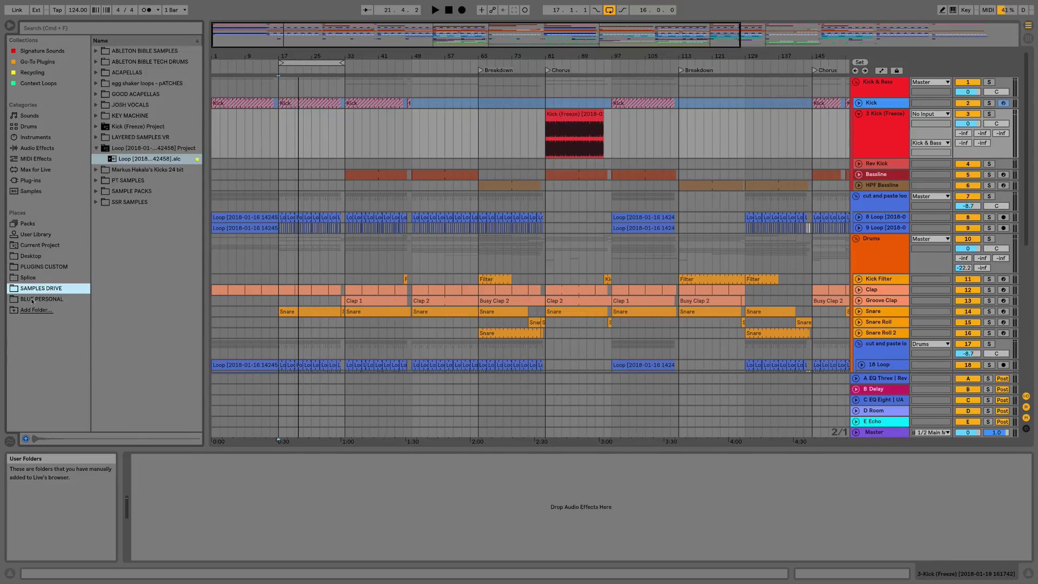
pyautogui.click(32, 277)
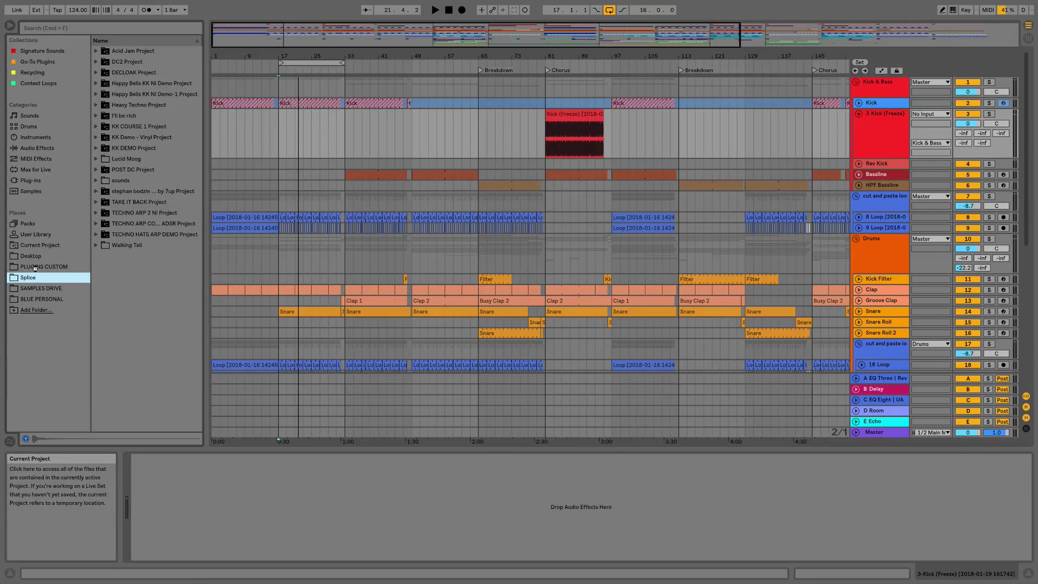
pyautogui.click(36, 268)
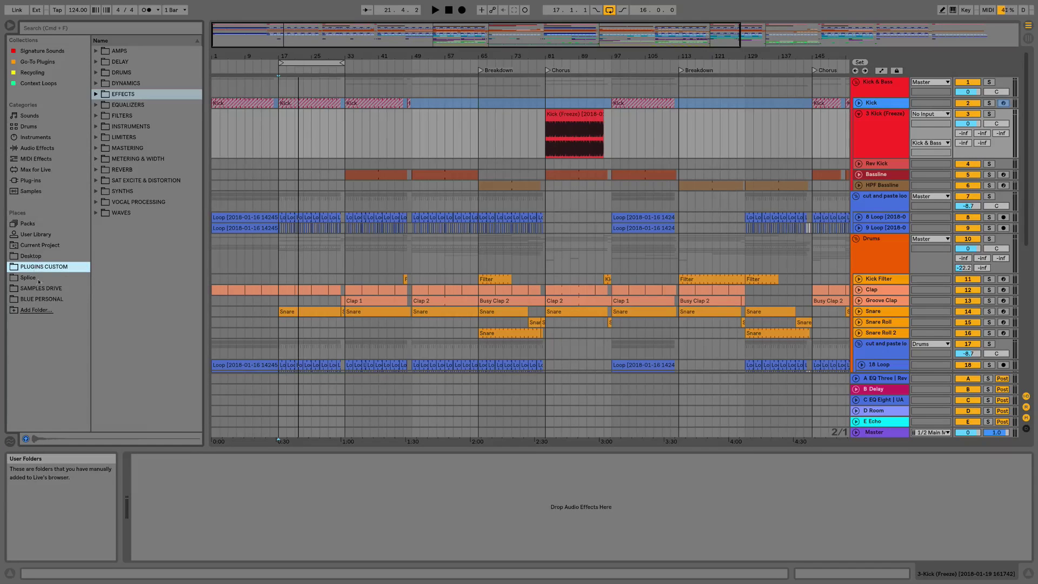
pyautogui.click(38, 300)
# - Rename the BLUE PERSONAL place to 'Hard Drive'
pyautogui.rightClick(40, 302)
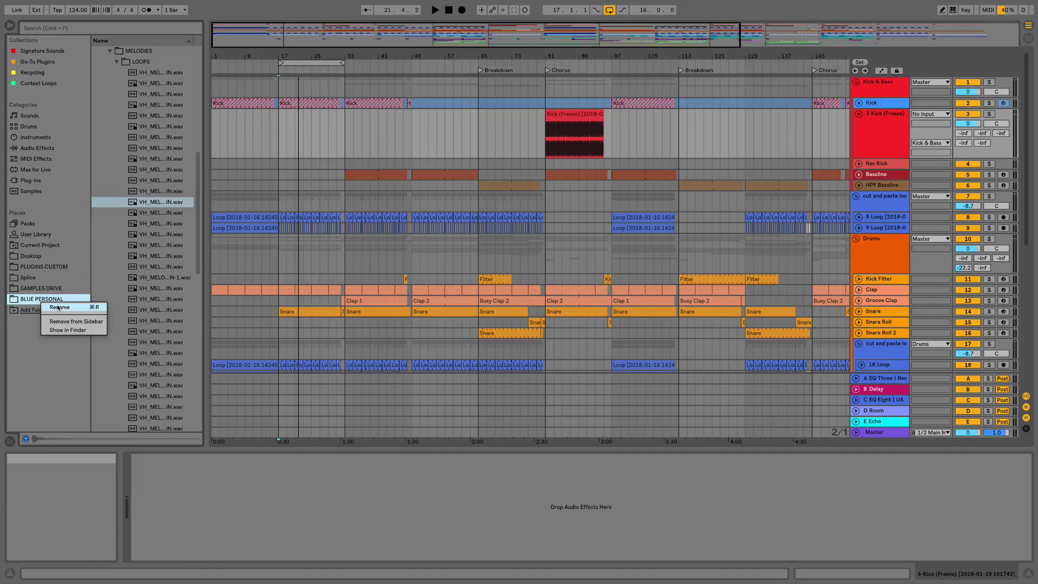
pyautogui.click(58, 307)
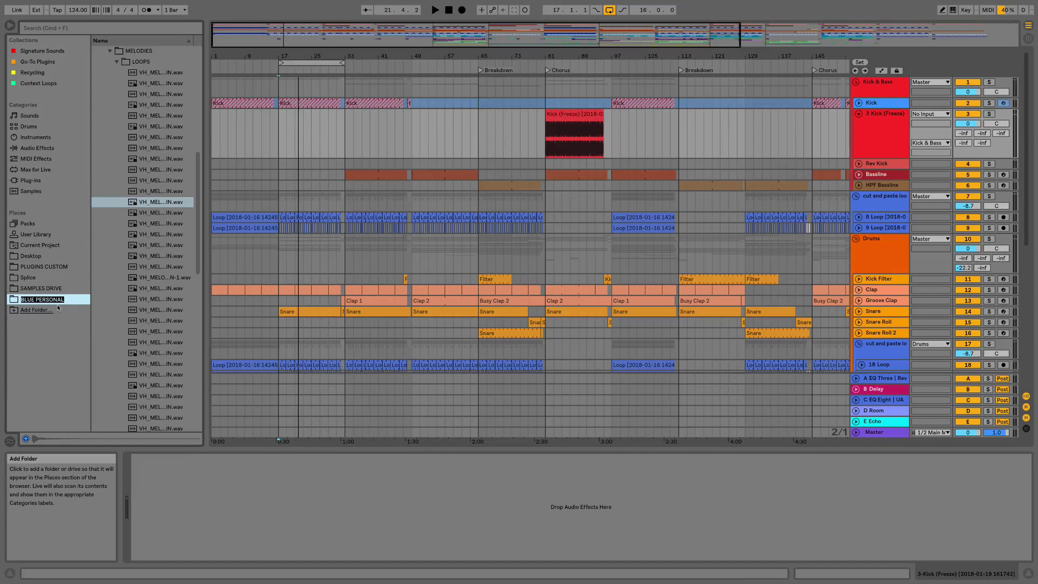
pyautogui.write('Hard Drive')
pyautogui.press('Return')
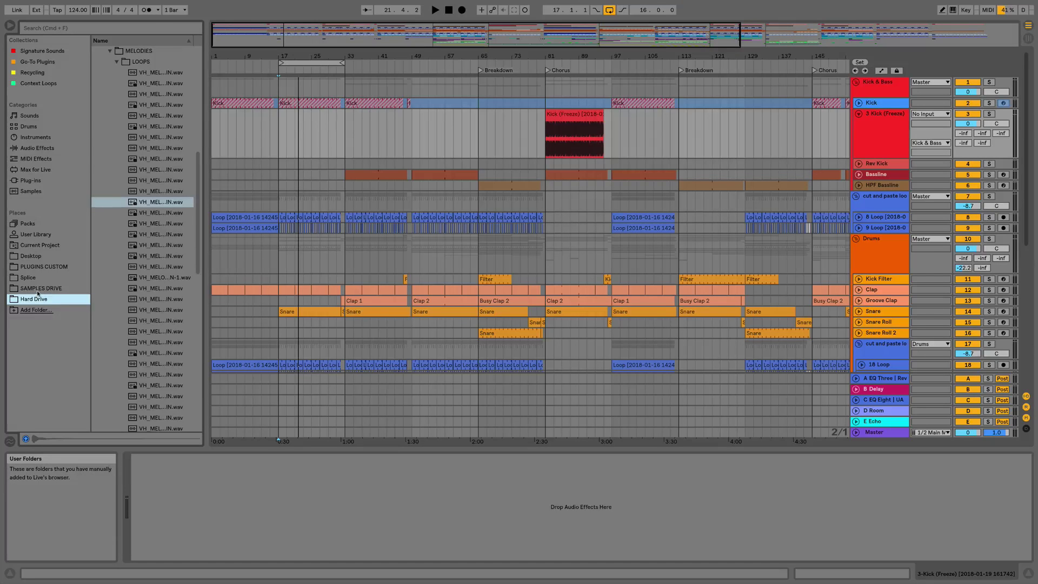
# - Rename the SAMPLES DRIVE place to 'Custom Sample Library' and switch to Finder
pyautogui.rightClick(38, 288)
pyautogui.click(56, 299)
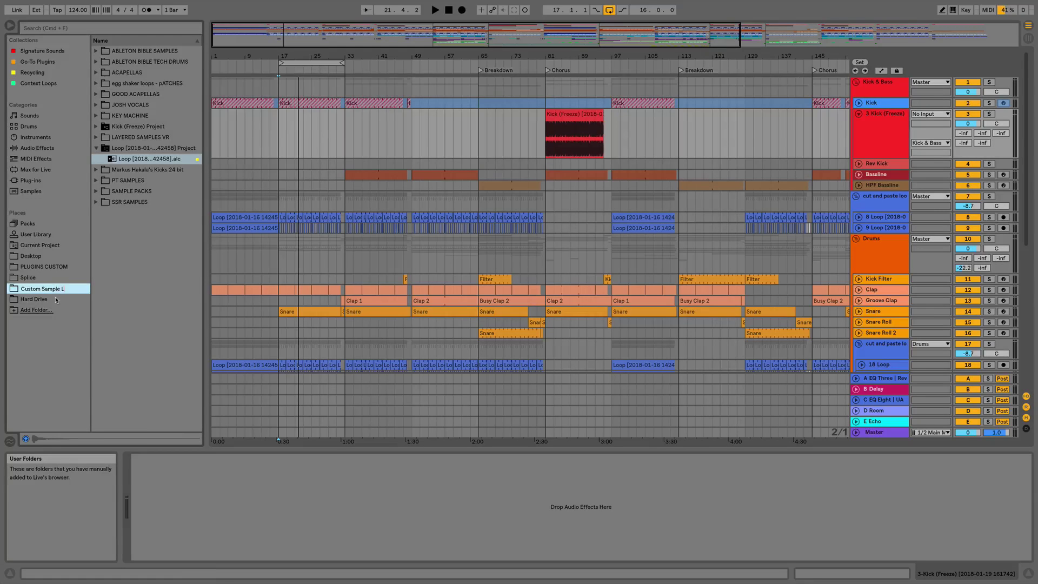
pyautogui.write('Custom Sample Library')
pyautogui.press('Return')
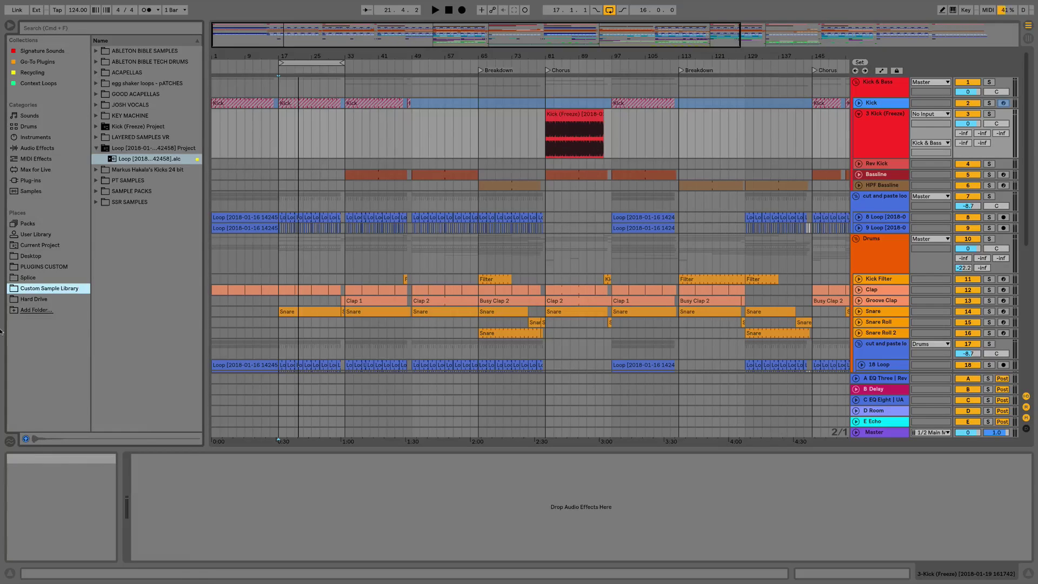
pyautogui.press('super+Tab')
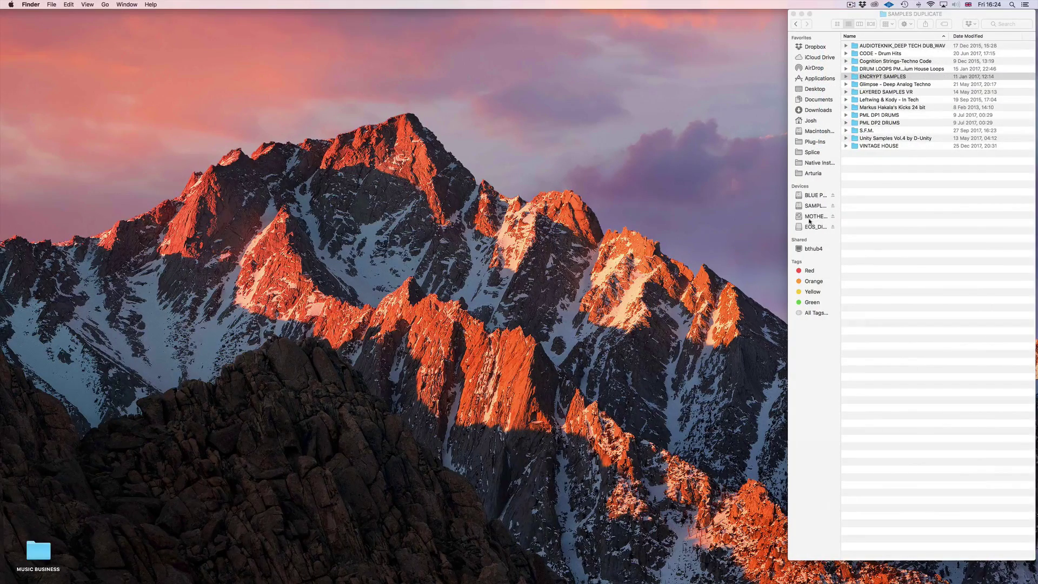
# - Widen the SAMPLES DUPLICATE sidebar to show full device names, ease it back, then return to Live
pyautogui.click(840, 198)
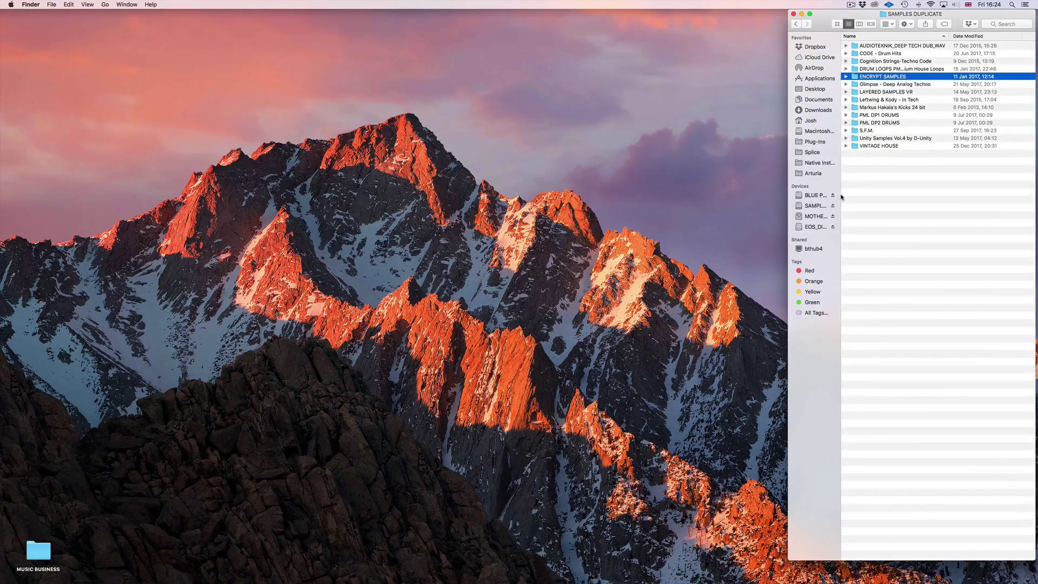
pyautogui.moveTo(842, 194); pyautogui.dragTo(967, 195)
pyautogui.moveTo(888, 197); pyautogui.dragTo(828, 205)
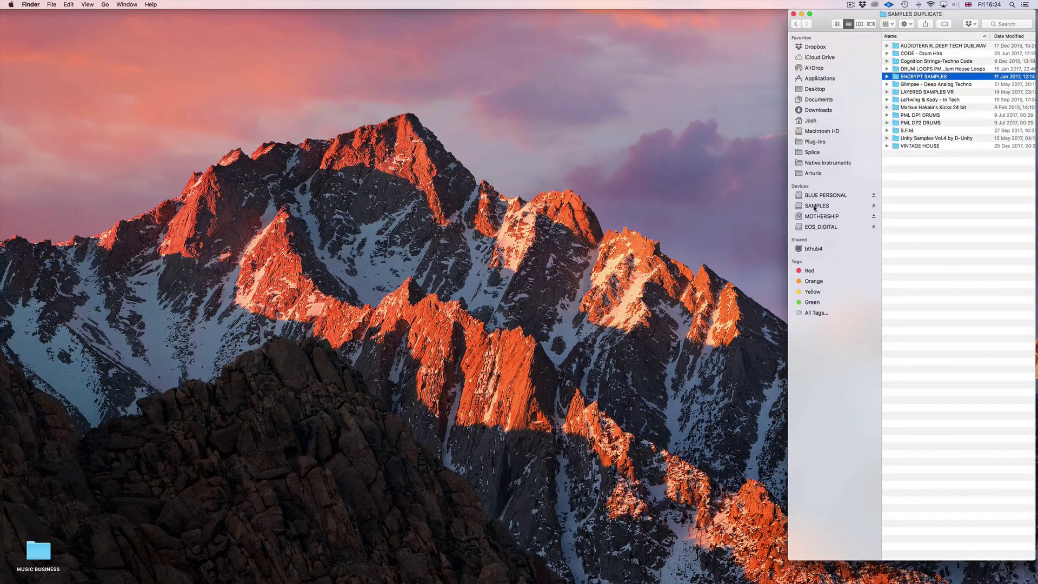
pyautogui.press('super+Tab')
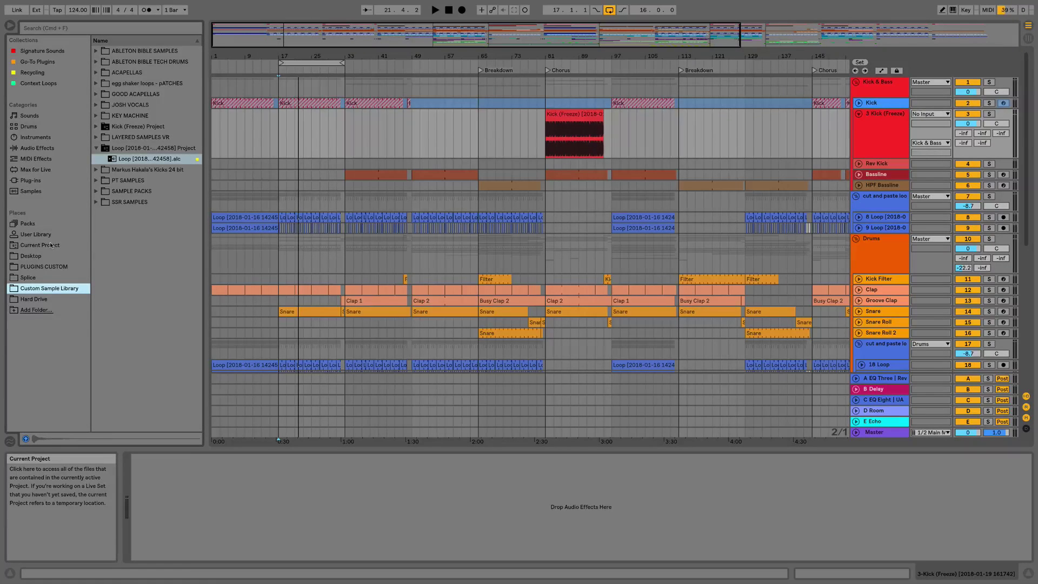
# - List the User Library's Clips, Defaults, Grooves, Presets and Samples folders in the browser
pyautogui.click(35, 237)
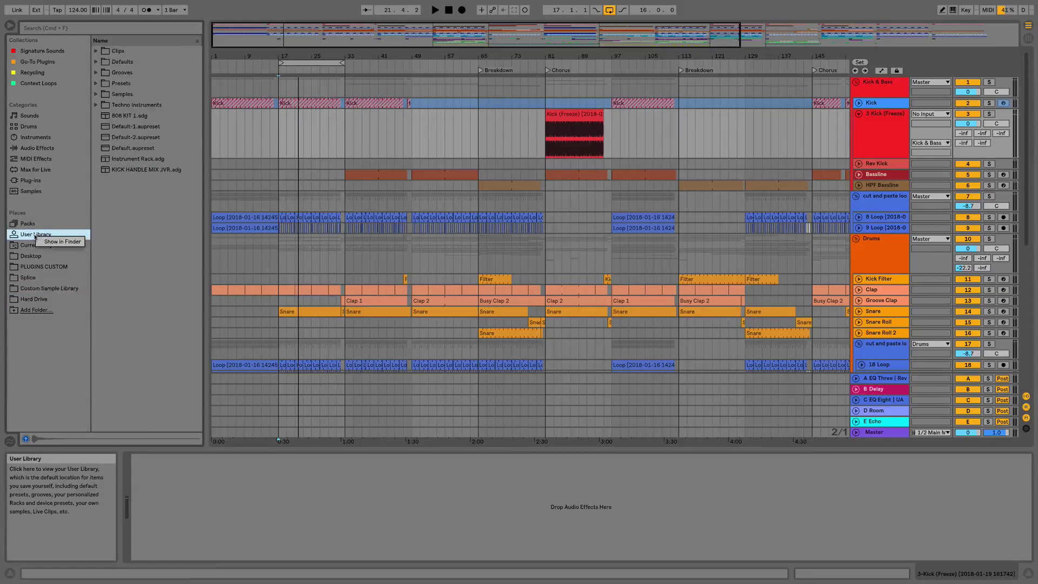
# - Reveal the User Library in Finder and move the Ableton folder window to the centre
pyautogui.click(60, 242)
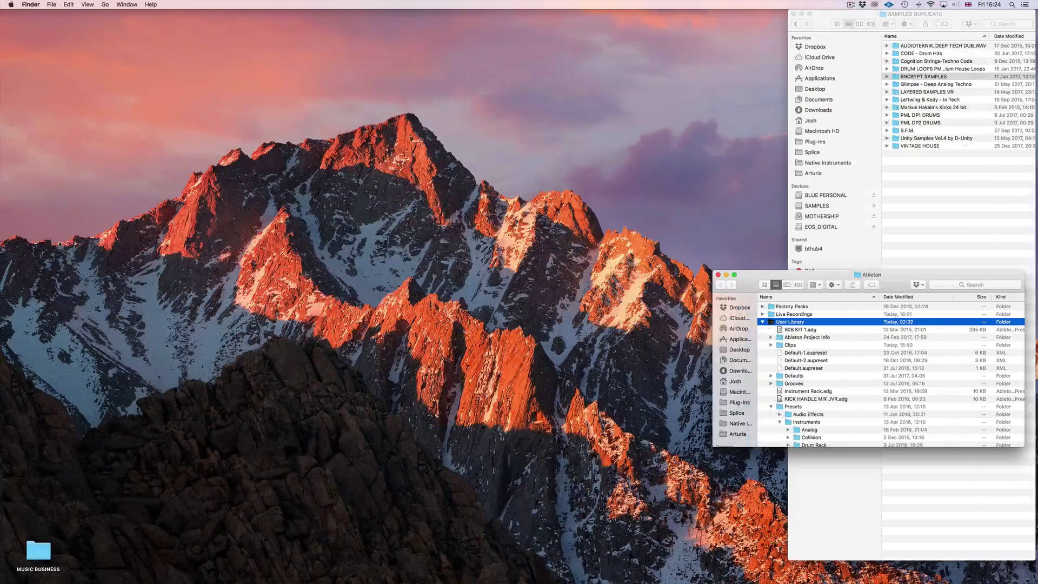
pyautogui.moveTo(779, 274); pyautogui.dragTo(510, 145)
pyautogui.scroll(-3, 505, 209)
pyautogui.scroll(3, 505, 208)
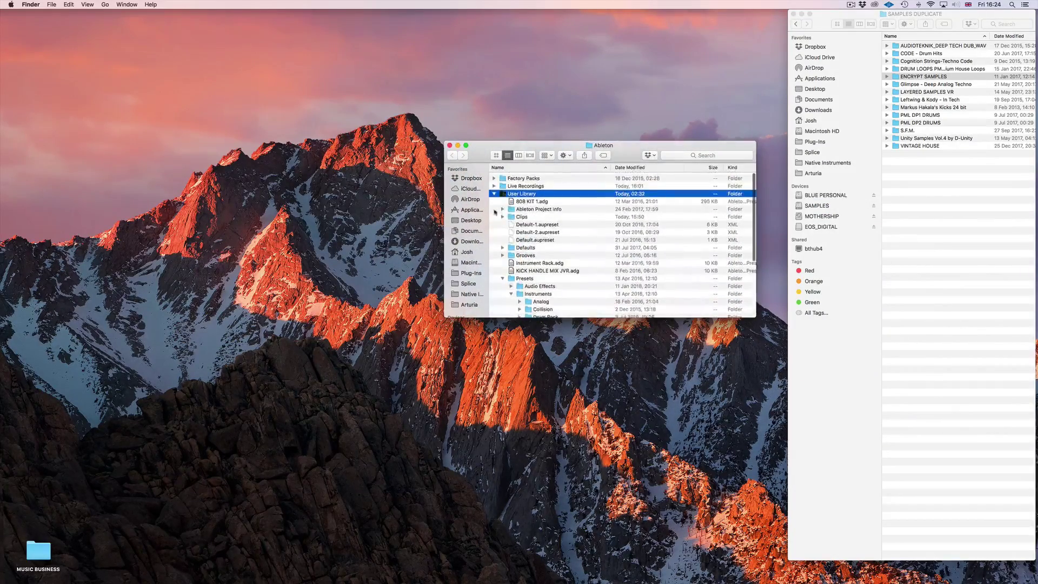
pyautogui.scroll(-5, 505, 209)
# - Inspect the Komplete Kontrol AU and VST rack presets, collapse Instrument Rack, and close the window
pyautogui.click(574, 267)
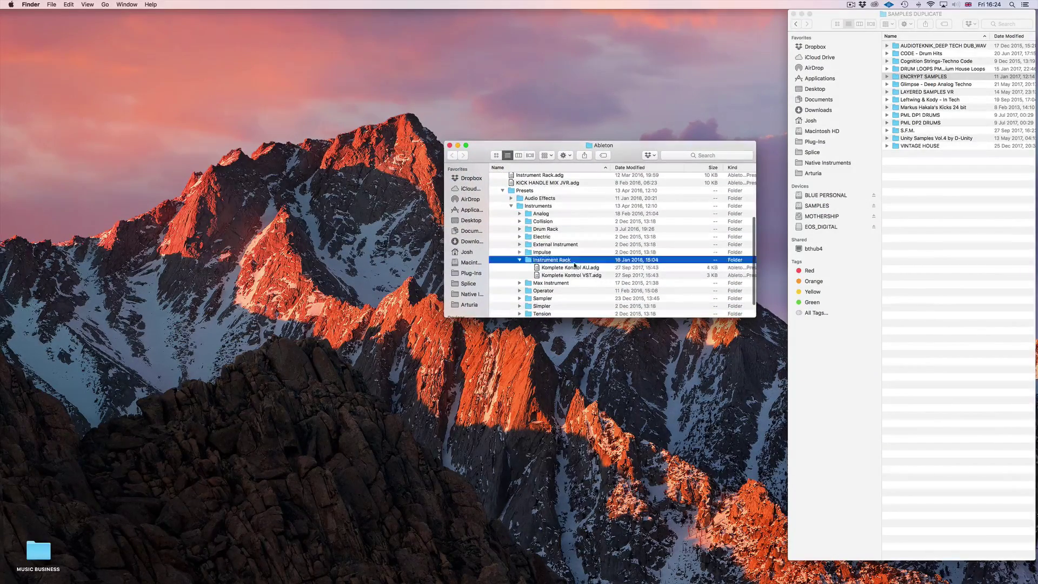
pyautogui.click(570, 275)
pyautogui.click(568, 269)
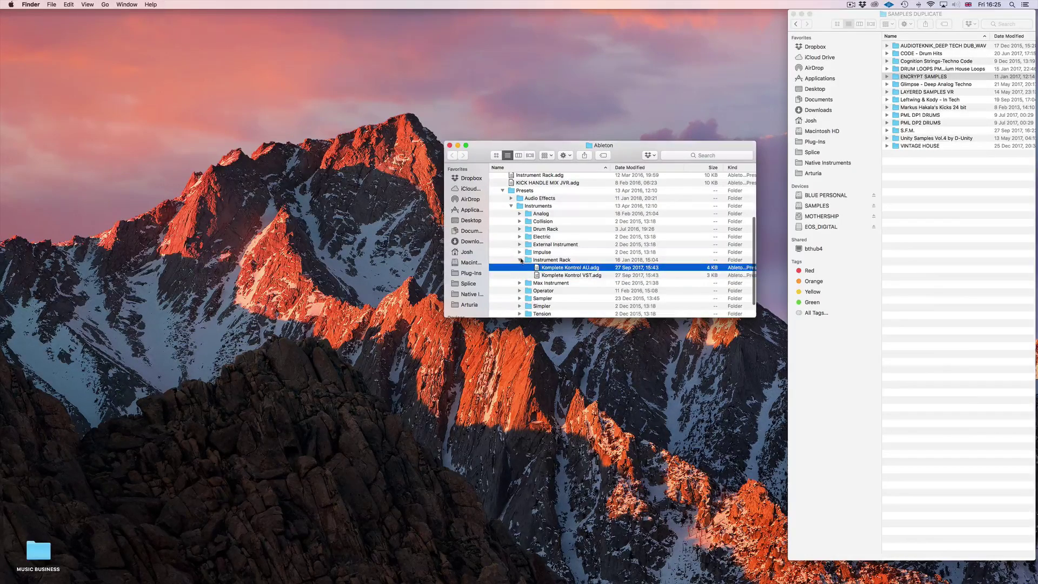
pyautogui.click(520, 260)
pyautogui.scroll(5, 520, 260)
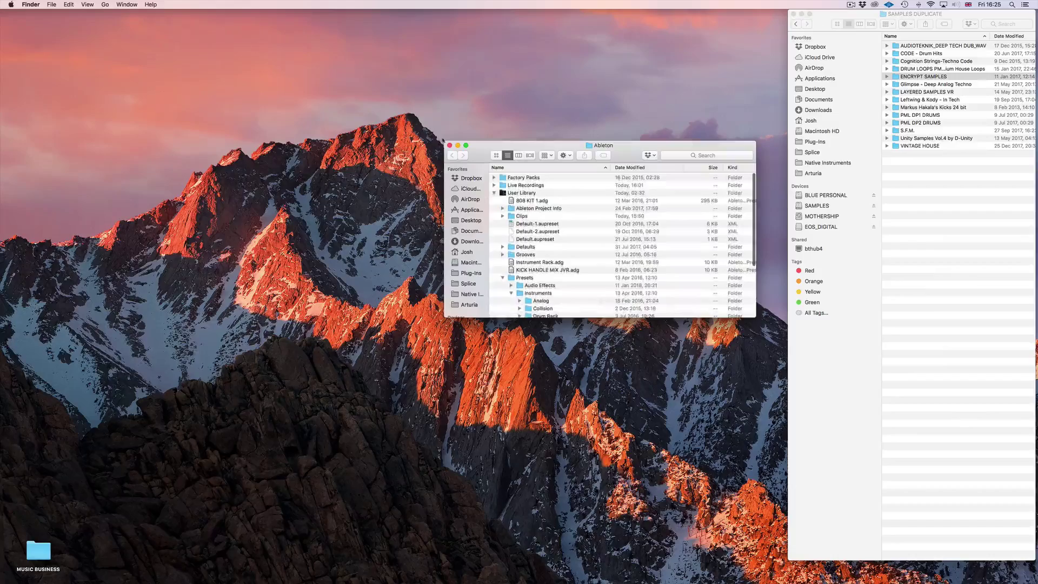
pyautogui.click(449, 146)
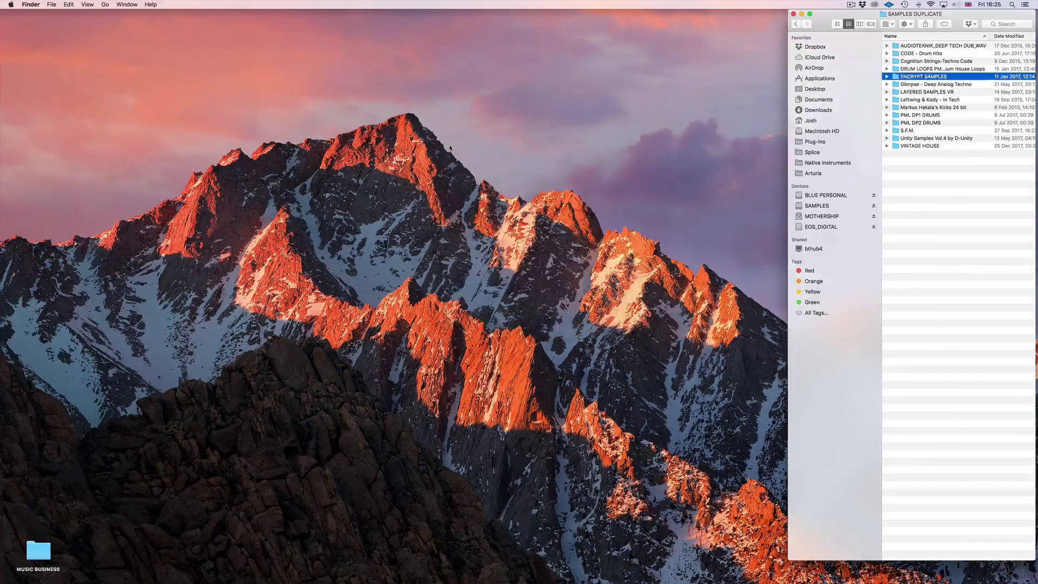
# - Switch back to Ableton Live 10 with the User Library still listed
pyautogui.press('super+Tab')
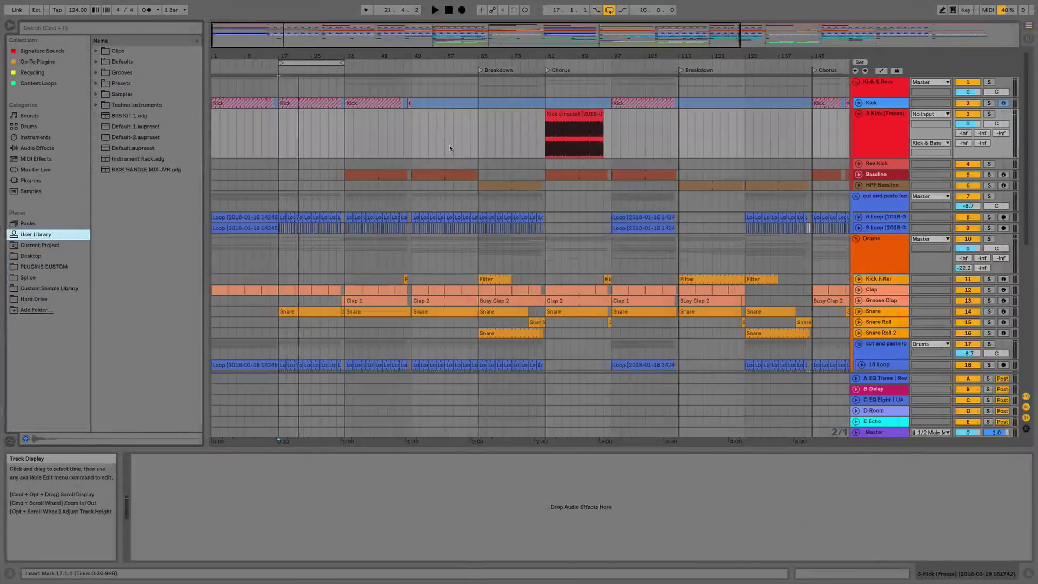